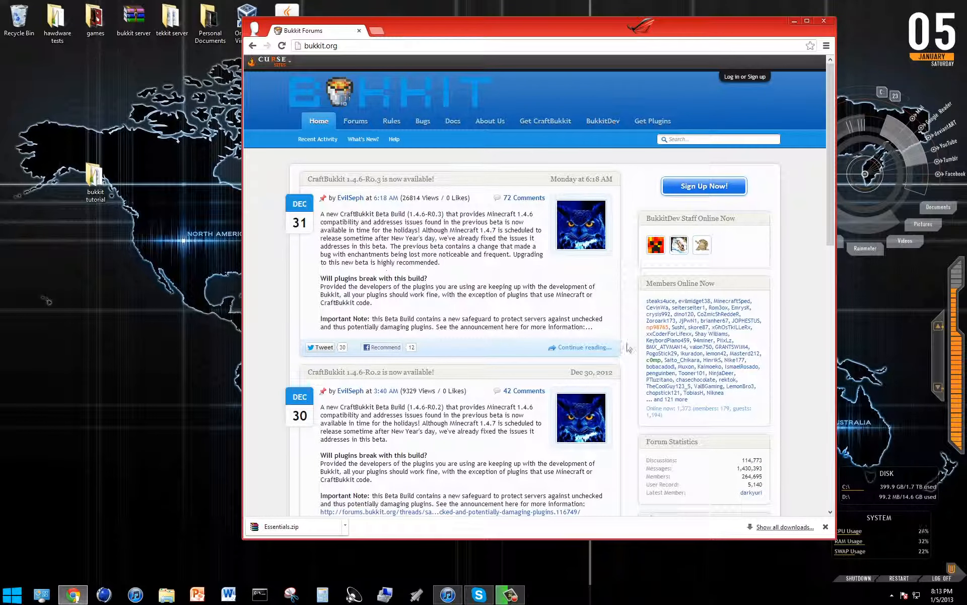
Search the Bukkit plugin list for Essentials by title and open the Essentials plugin page.
{"action": "left_click", "coordinate": [654, 123]}
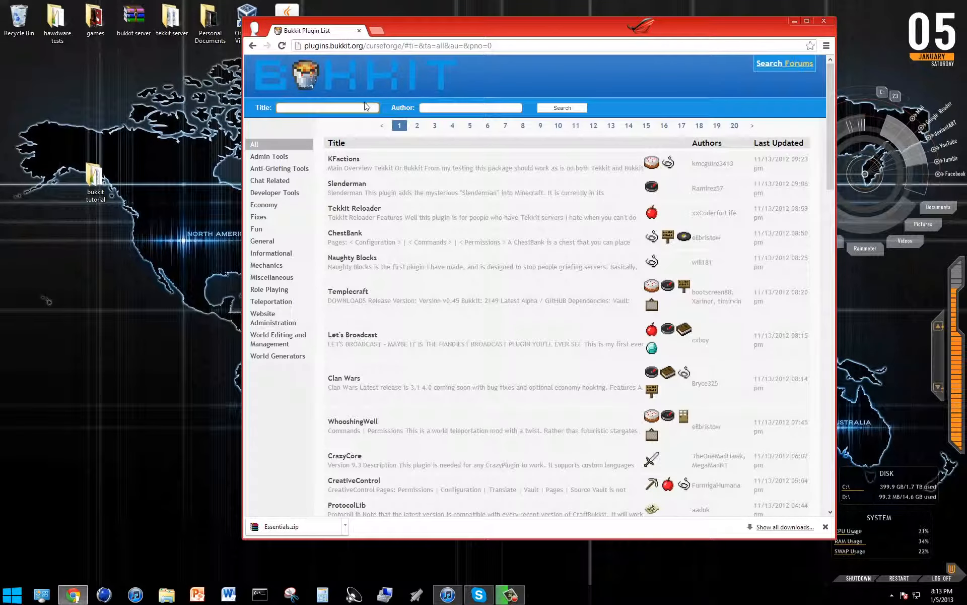
{"action": "type", "text": "Essentials"}
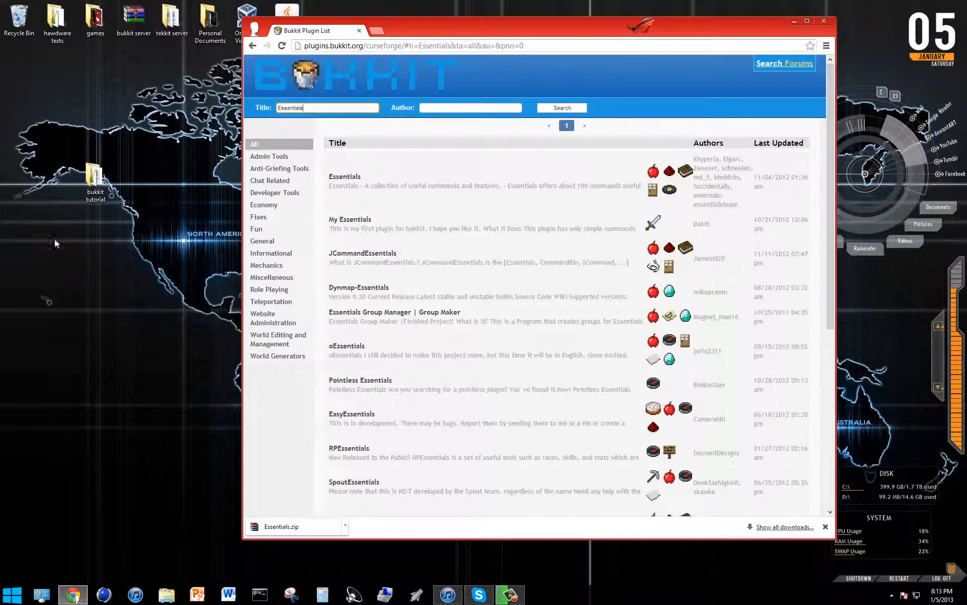
{"action": "left_click", "coordinate": [358, 177]}
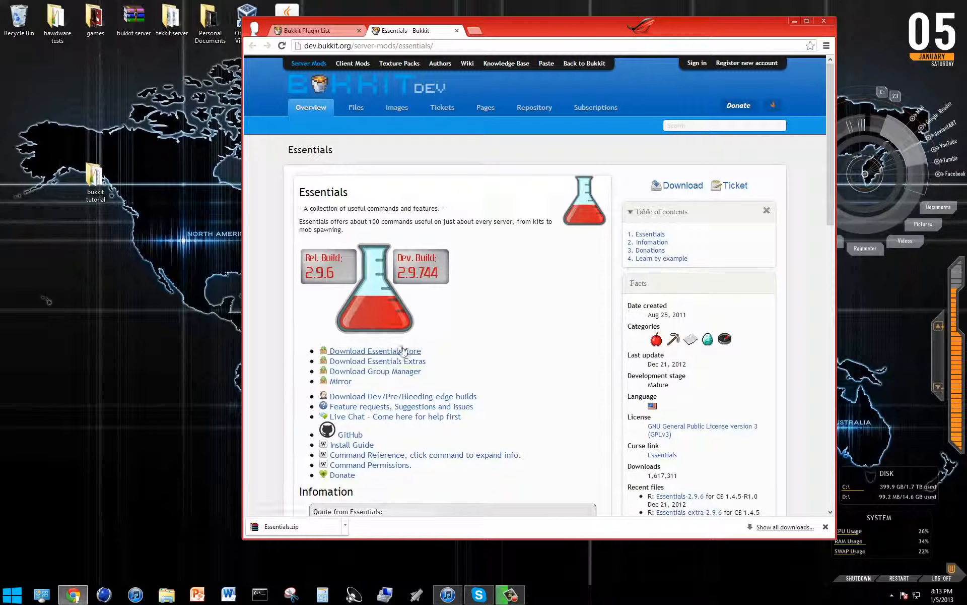
Download Essentials Core and place the downloaded Essentials.zip on the desktop.
{"action": "left_click", "coordinate": [389, 353]}
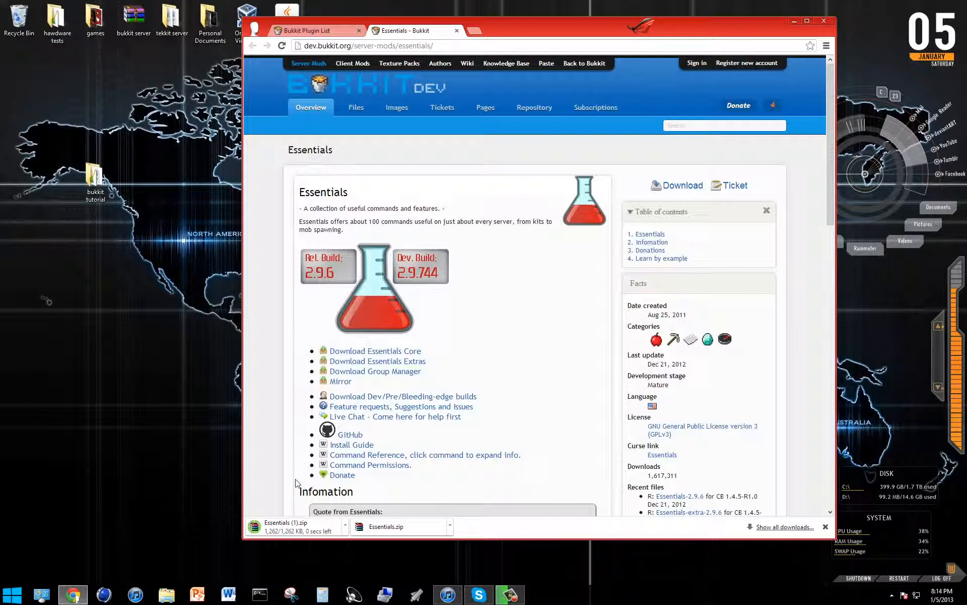
{"action": "left_click", "coordinate": [451, 526]}
{"action": "left_click", "coordinate": [530, 537]}
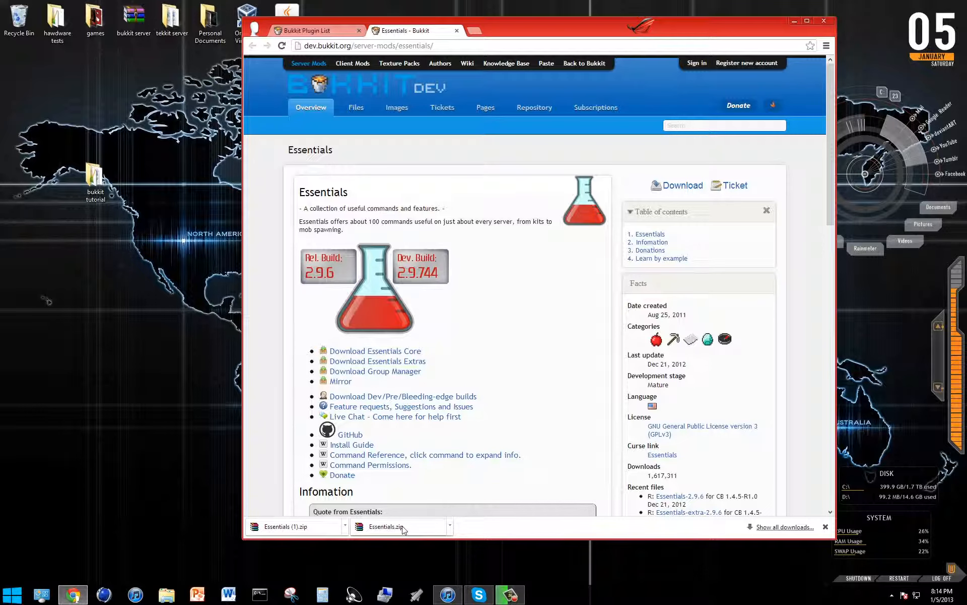
{"action": "left_click_drag", "start_coordinate": [395, 527], "coordinate": [171, 191]}
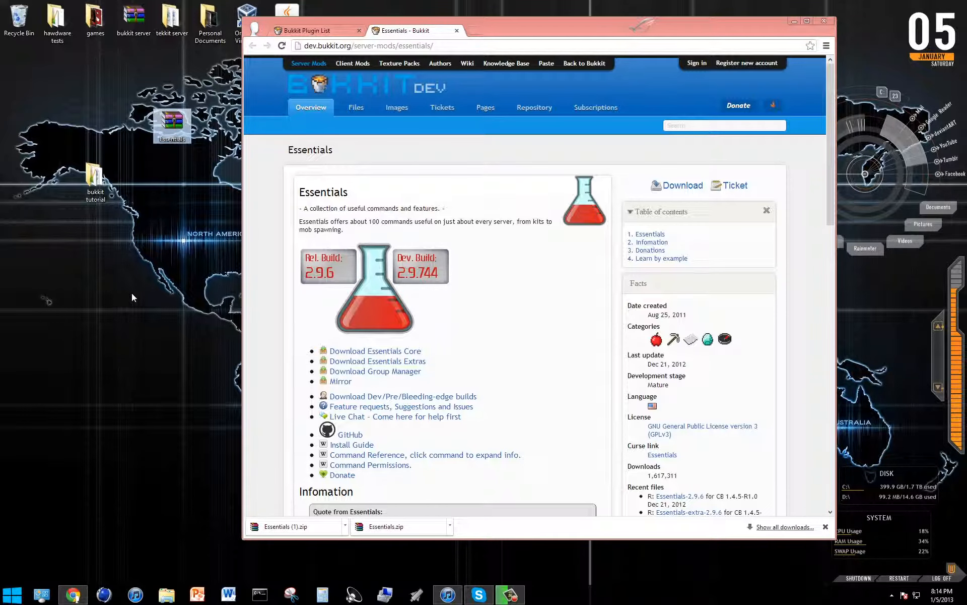
Open the Essentials archive alongside the plugins folder of the bukkit tutorial server folder.
{"action": "double_click", "coordinate": [174, 122]}
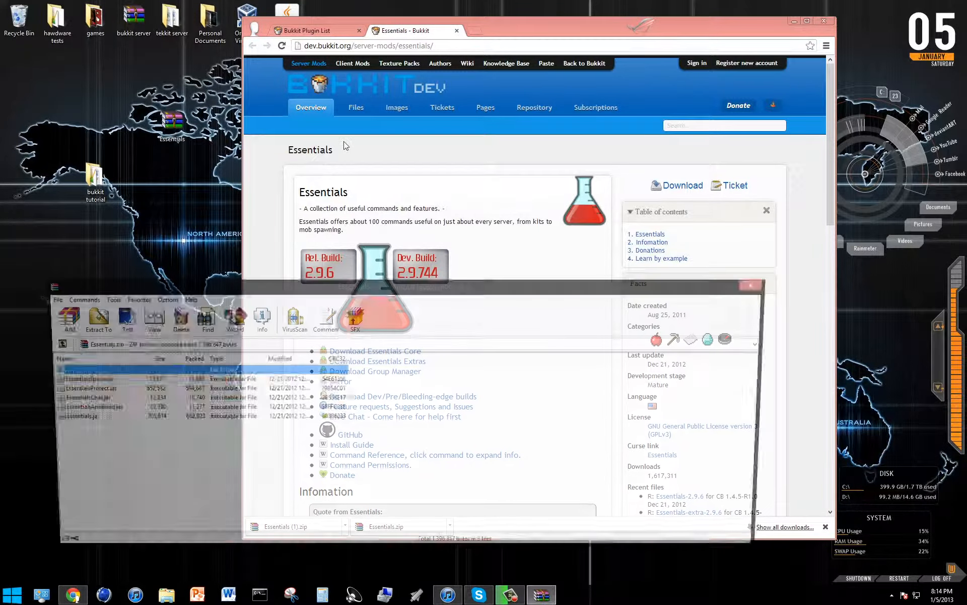
{"action": "double_click", "coordinate": [103, 178]}
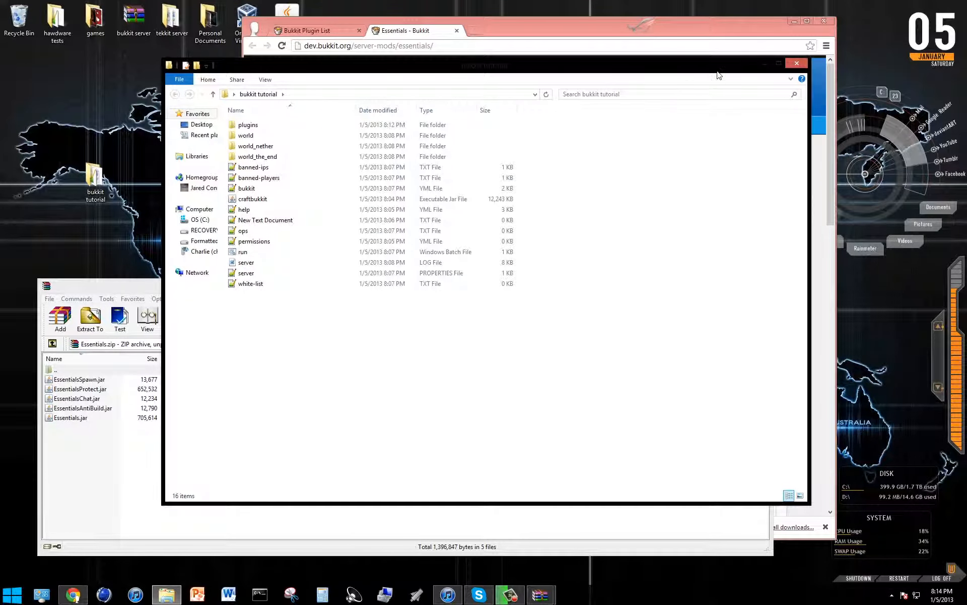
{"action": "left_click_drag", "start_coordinate": [720, 72], "coordinate": [878, 52]}
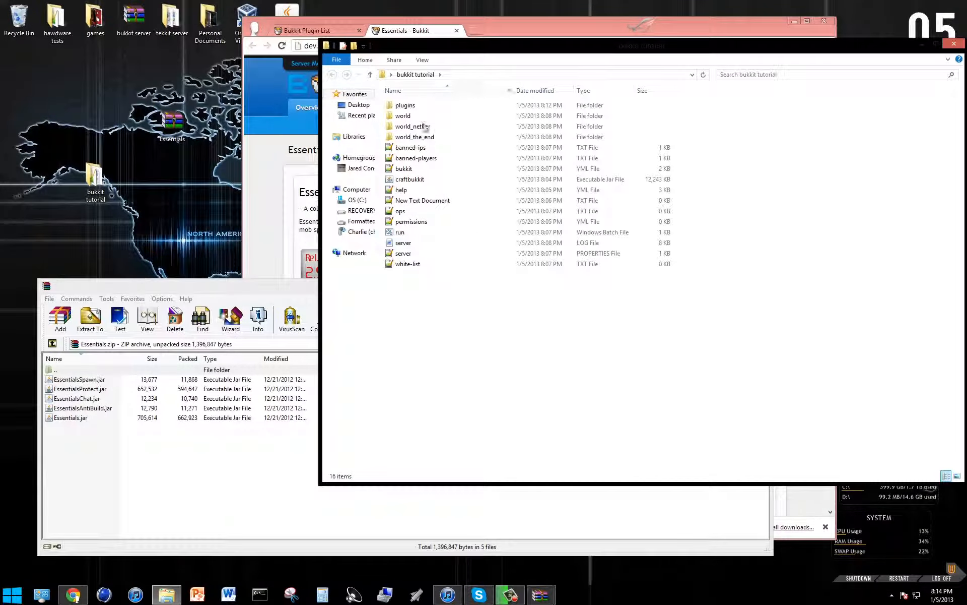
{"action": "double_click", "coordinate": [452, 106]}
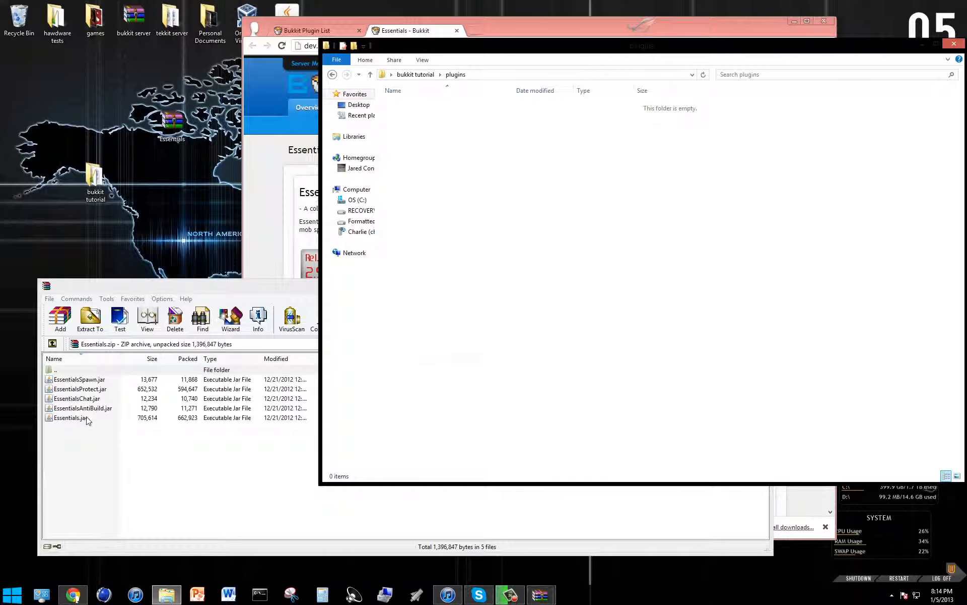
Copy Essentials.jar, EssentialsChat.jar and EssentialsSpawn.jar from the archive into the plugins folder, and close both windows.
{"action": "left_click", "coordinate": [66, 421]}
{"action": "left_click_drag", "start_coordinate": [67, 422], "coordinate": [655, 222]}
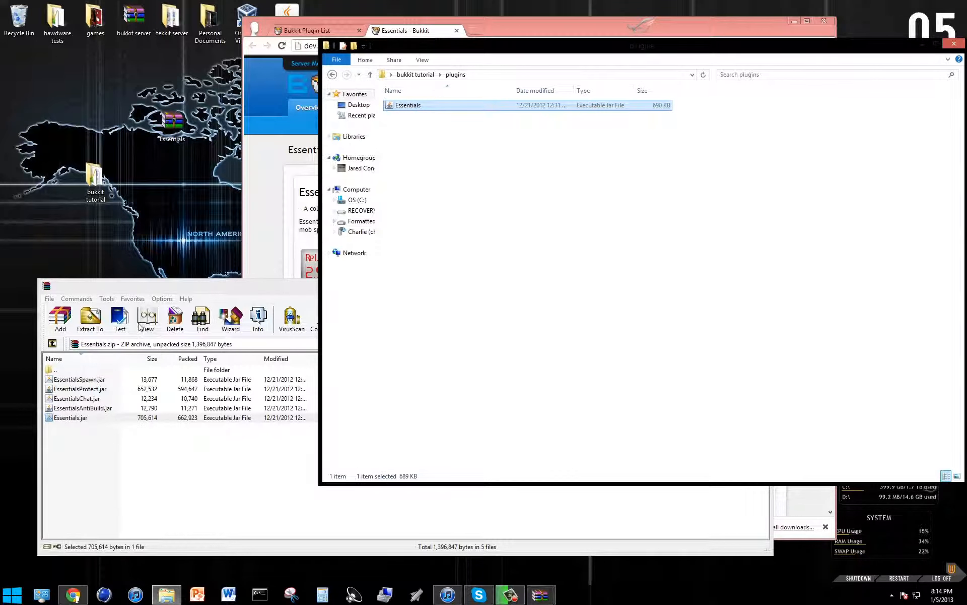
{"action": "left_click", "coordinate": [116, 499]}
{"action": "left_click_drag", "start_coordinate": [63, 399], "coordinate": [494, 234]}
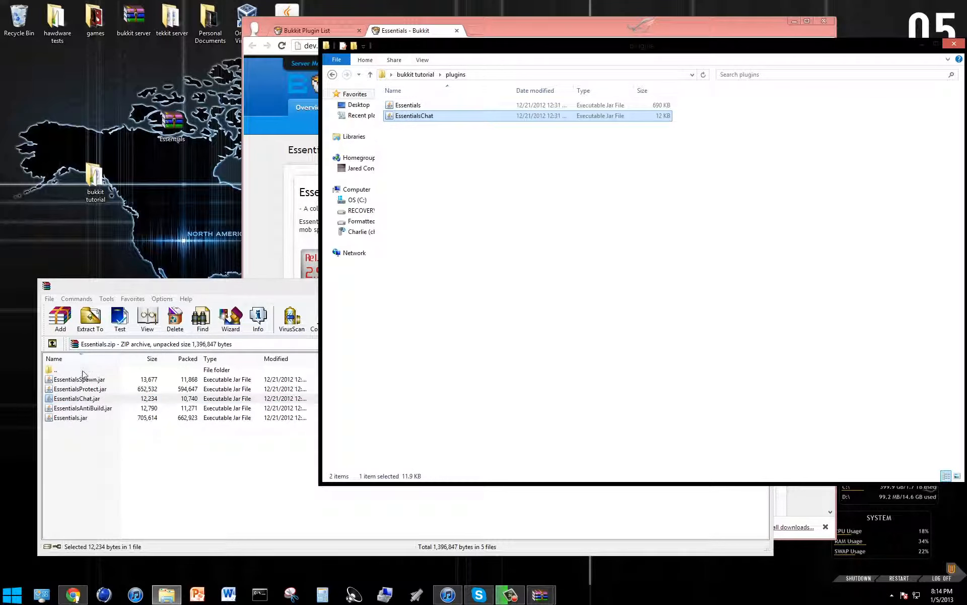
{"action": "left_click_drag", "start_coordinate": [78, 381], "coordinate": [505, 187]}
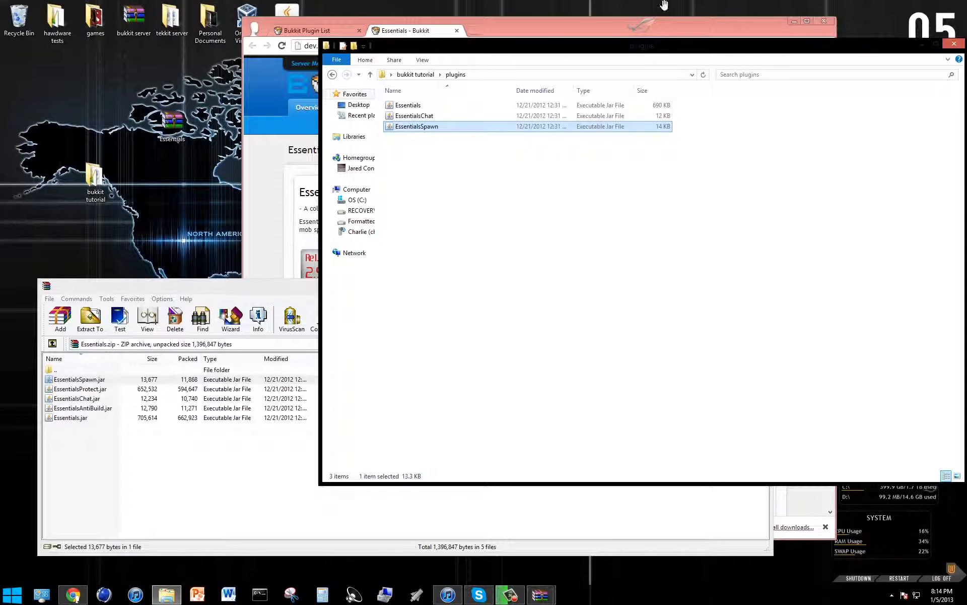
{"action": "left_click", "coordinate": [956, 44]}
{"action": "left_click", "coordinate": [486, 514]}
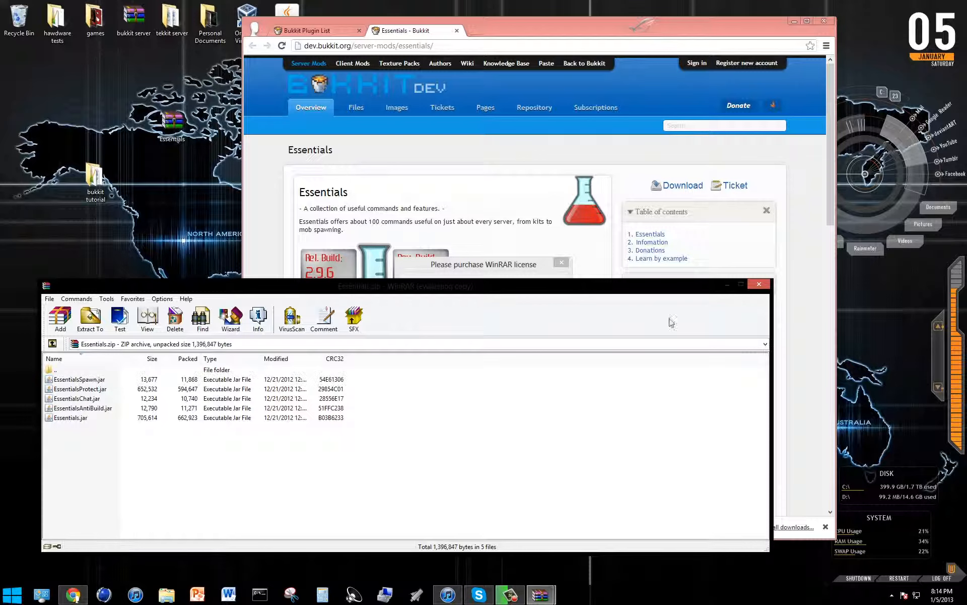
{"action": "left_click", "coordinate": [766, 285]}
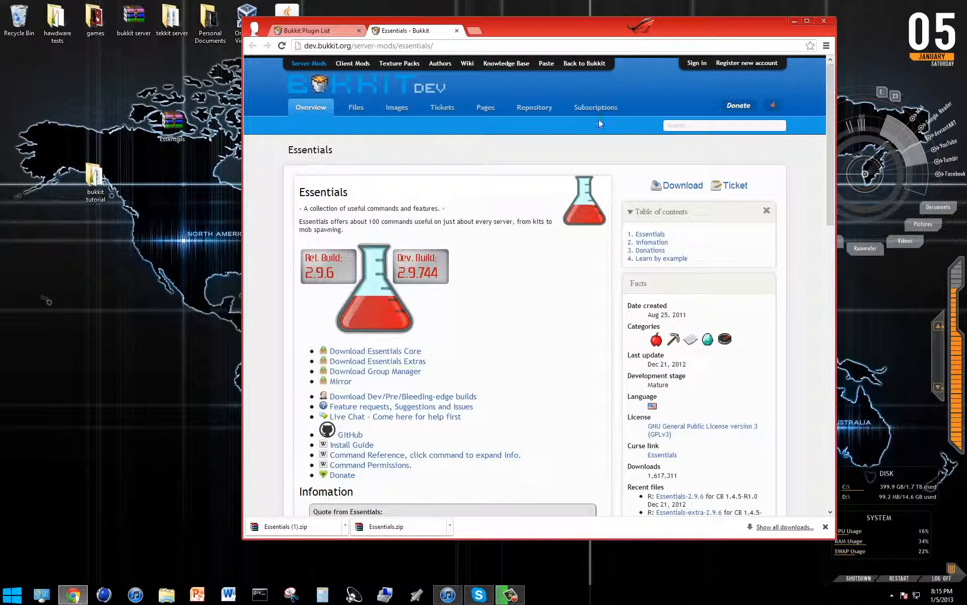
Start the Bukkit server with the run batch file in the bukkit tutorial folder.
{"action": "left_click", "coordinate": [795, 22]}
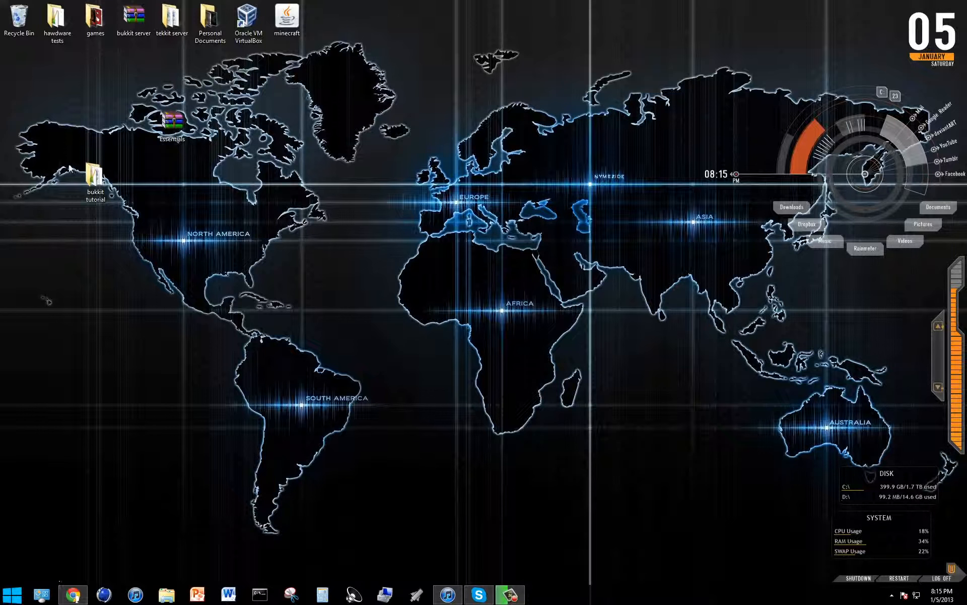
{"action": "double_click", "coordinate": [94, 176]}
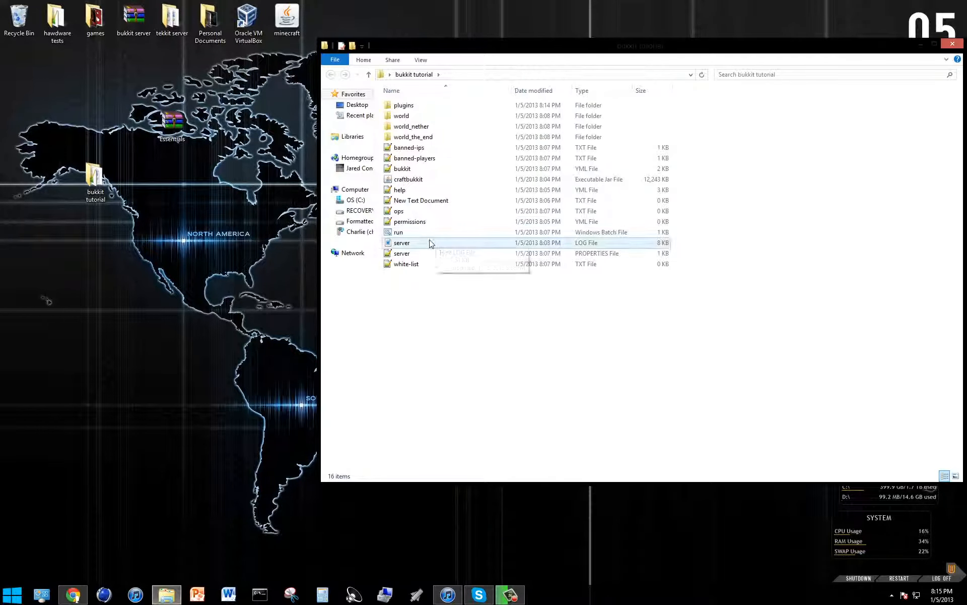
{"action": "double_click", "coordinate": [430, 233]}
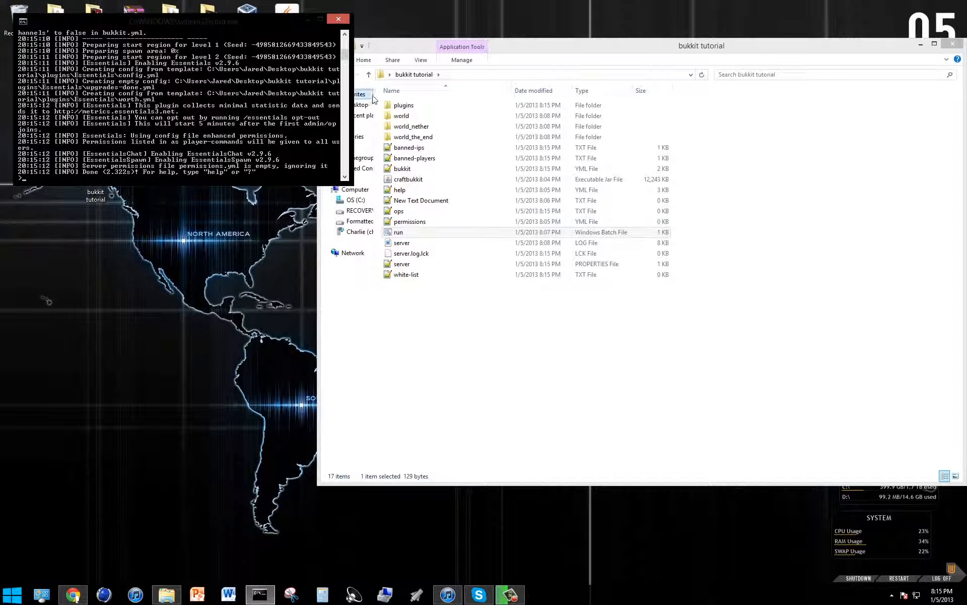
Open the config YML file from the Essentials folder inside the server's plugins folder.
{"action": "double_click", "coordinate": [427, 104]}
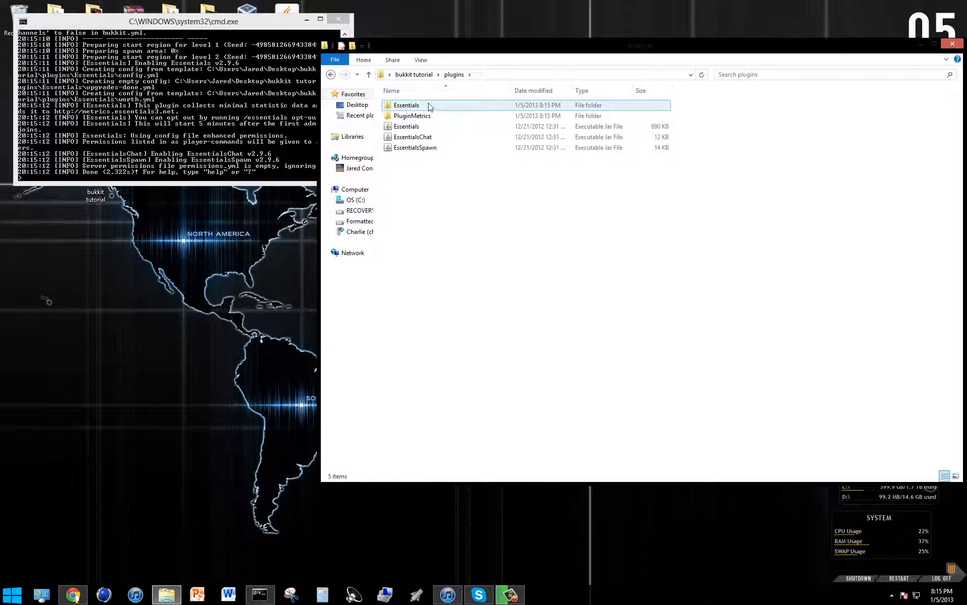
{"action": "double_click", "coordinate": [428, 106]}
{"action": "left_click_drag", "start_coordinate": [710, 427], "coordinate": [374, 96]}
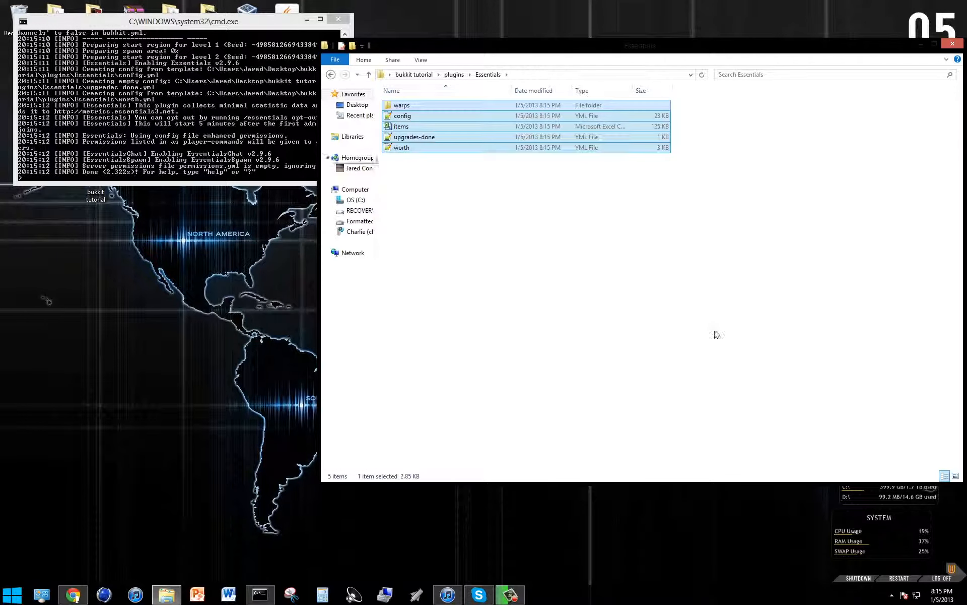
{"action": "left_click", "coordinate": [795, 314]}
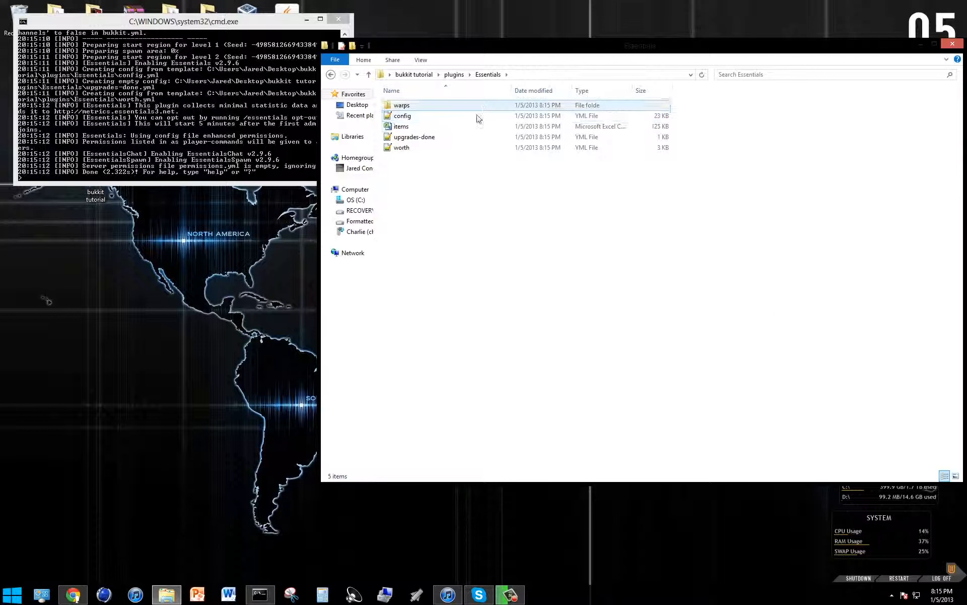
{"action": "left_click_drag", "start_coordinate": [489, 297], "coordinate": [417, 117]}
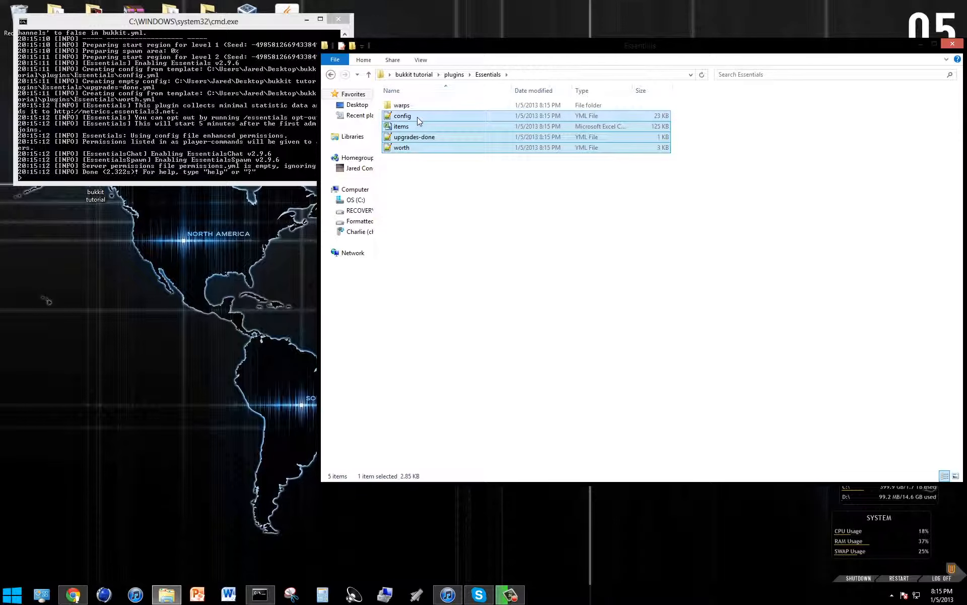
{"action": "left_click", "coordinate": [432, 161]}
{"action": "left_click", "coordinate": [401, 105]}
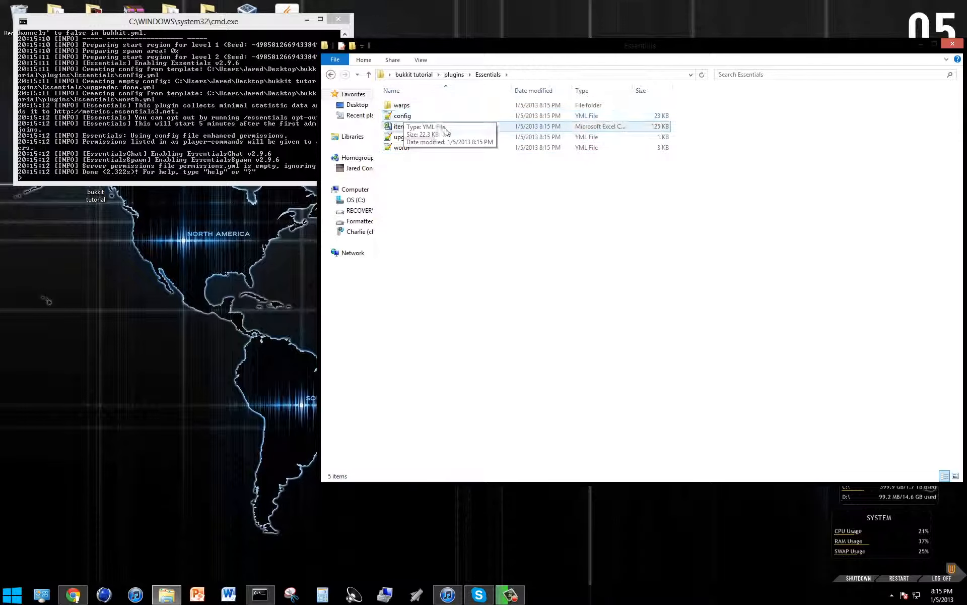
{"action": "double_click", "coordinate": [417, 116]}
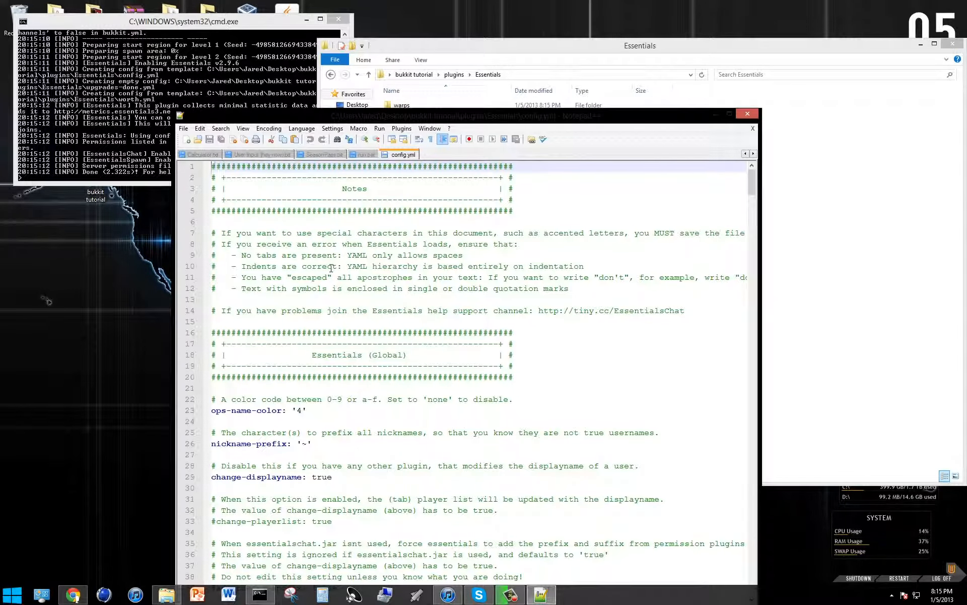
Set ops-name-color to 'none' and remove the character from nickname-prefix, leaving empty quotes.
{"action": "scroll", "coordinate": [328, 310], "scroll_direction": "down", "scroll_amount": 1}
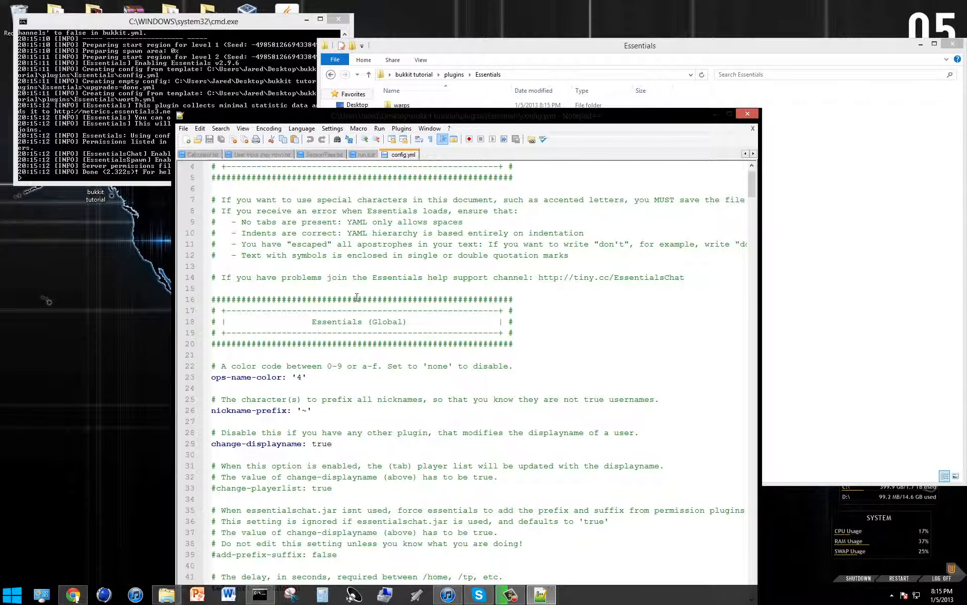
{"action": "double_click", "coordinate": [301, 378]}
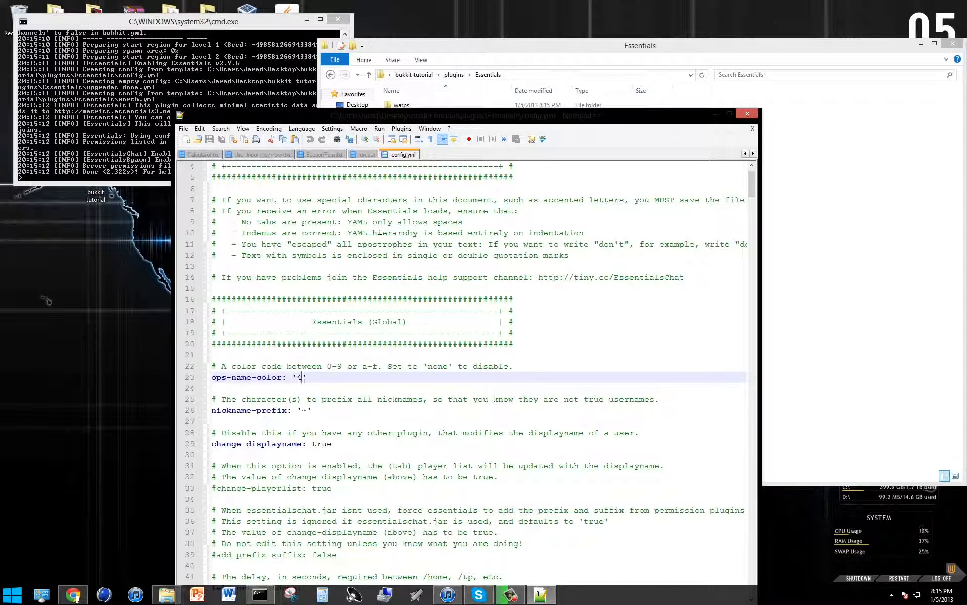
{"action": "type", "text": "none"}
{"action": "left_click", "coordinate": [463, 343]}
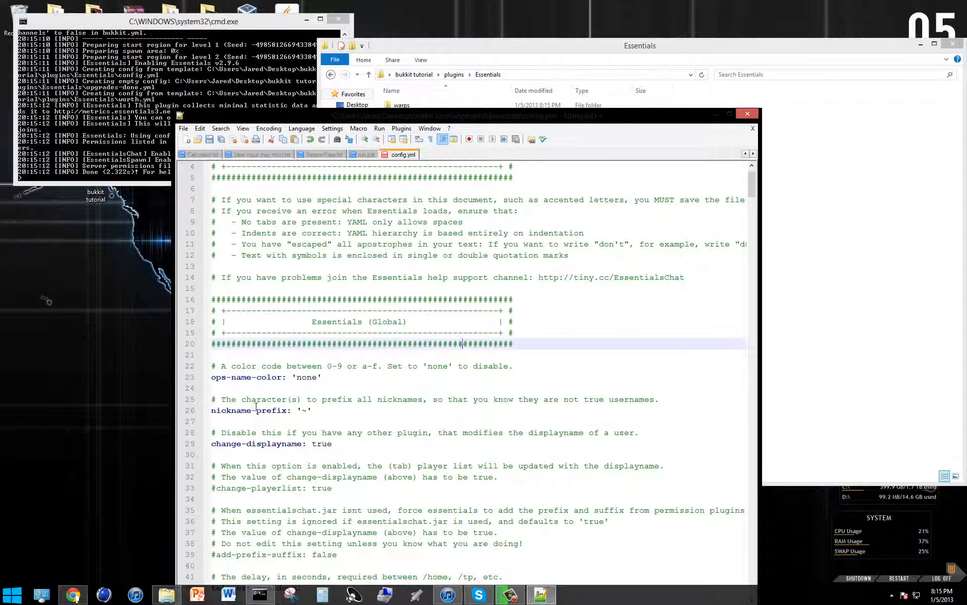
{"action": "left_click", "coordinate": [311, 411]}
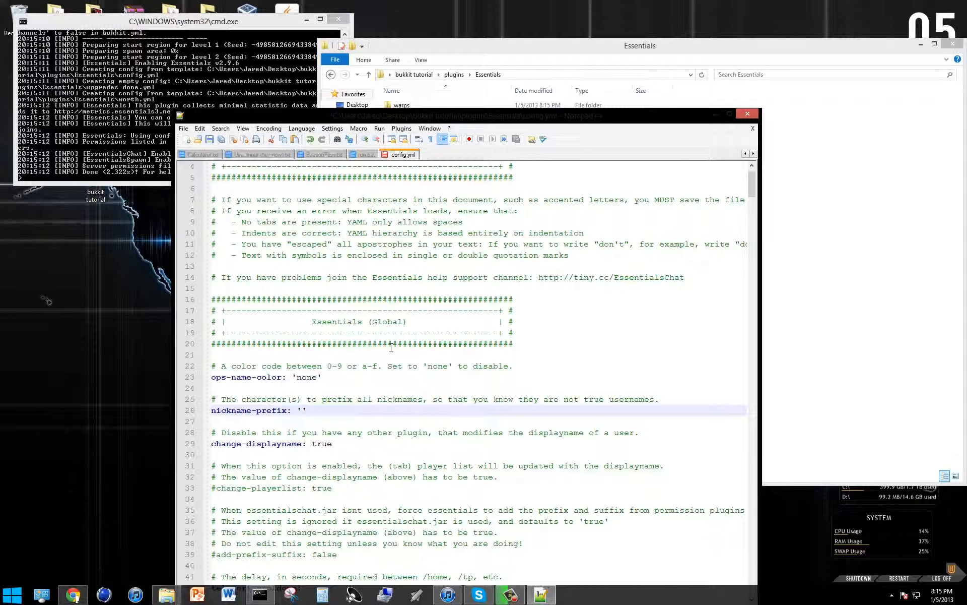
{"action": "left_click", "coordinate": [488, 333]}
Set item-spawn-blacklist to 46,11 and save config.yml.
{"action": "scroll", "coordinate": [487, 333], "scroll_direction": "down", "scroll_amount": 4}
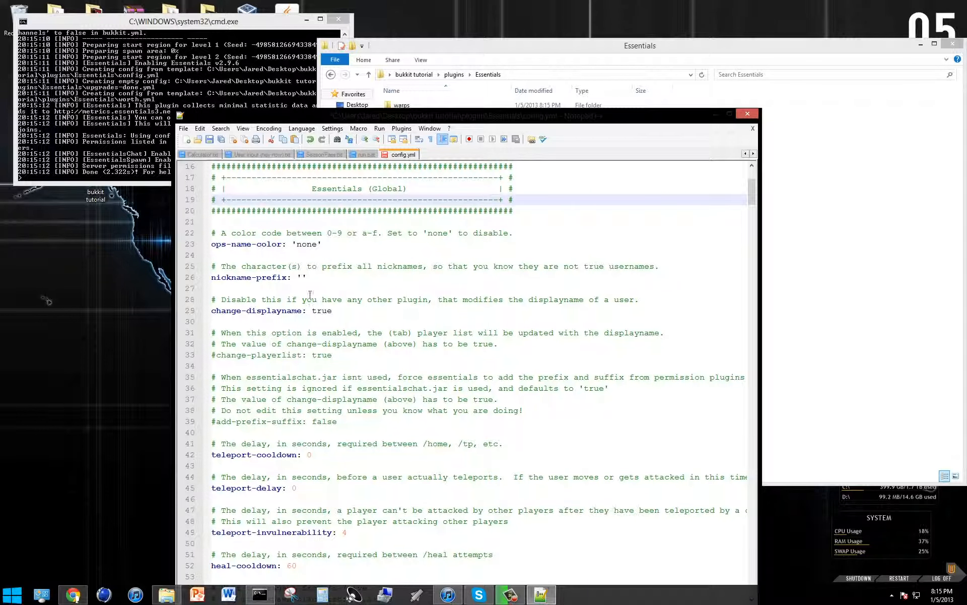
{"action": "scroll", "coordinate": [337, 308], "scroll_direction": "down", "scroll_amount": 2}
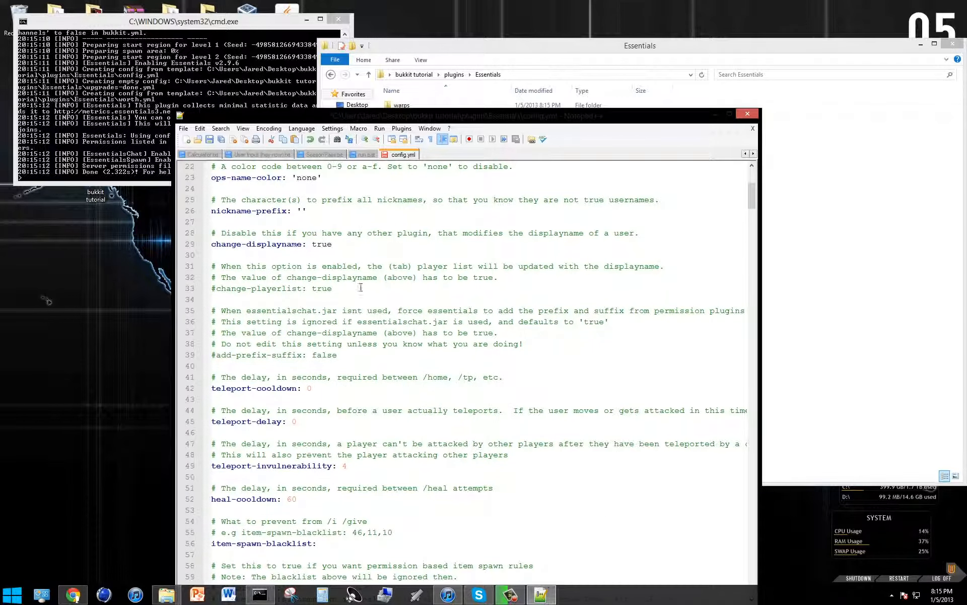
{"action": "scroll", "coordinate": [360, 288], "scroll_direction": "down", "scroll_amount": 5}
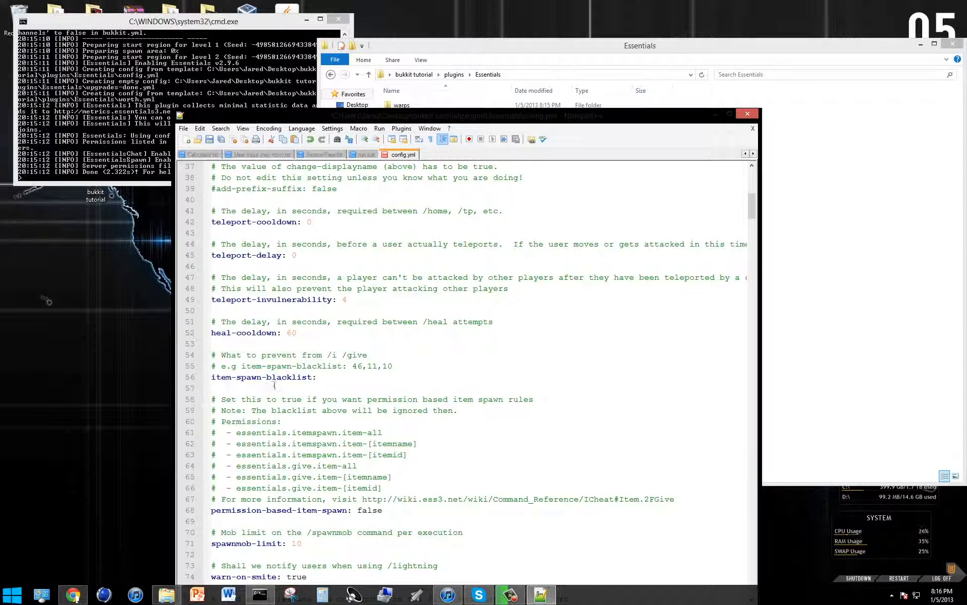
{"action": "left_click", "coordinate": [344, 376]}
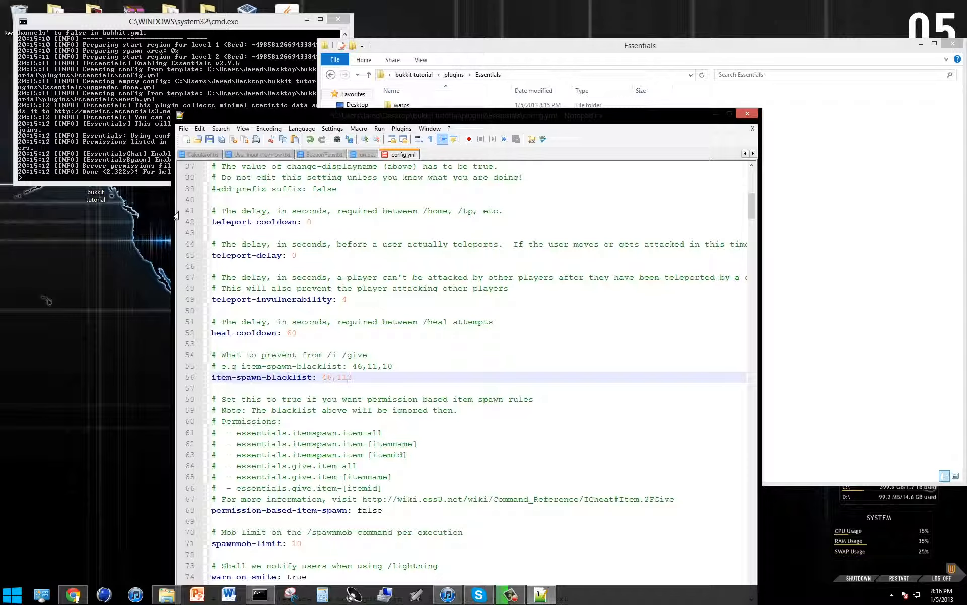
{"action": "key", "text": "BackSpace"}
{"action": "key", "text": "ctrl+s"}
Set spawnmob-limit to 100 in config.yml.
{"action": "scroll", "coordinate": [305, 454], "scroll_direction": "down", "scroll_amount": 4}
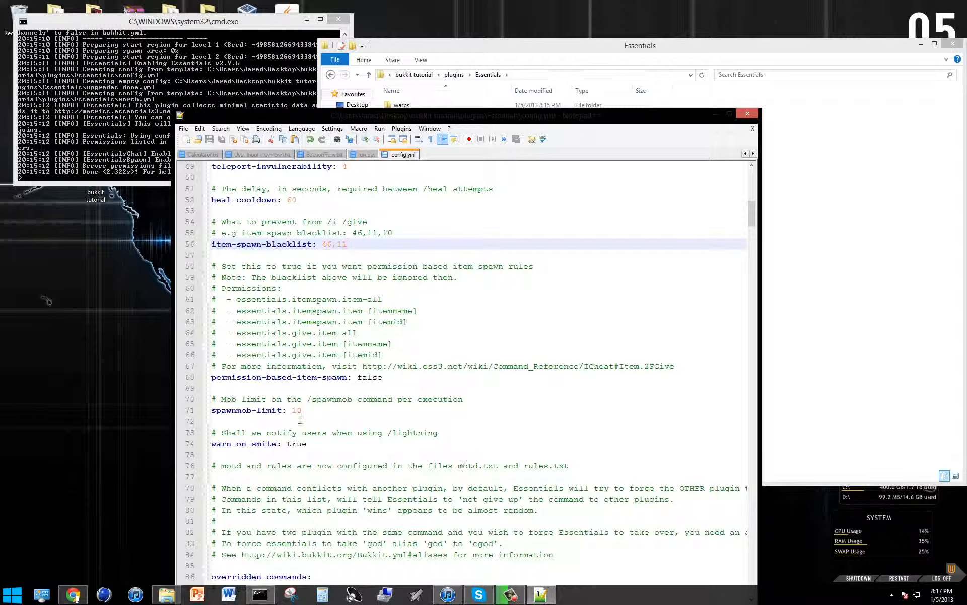
{"action": "left_click", "coordinate": [317, 414]}
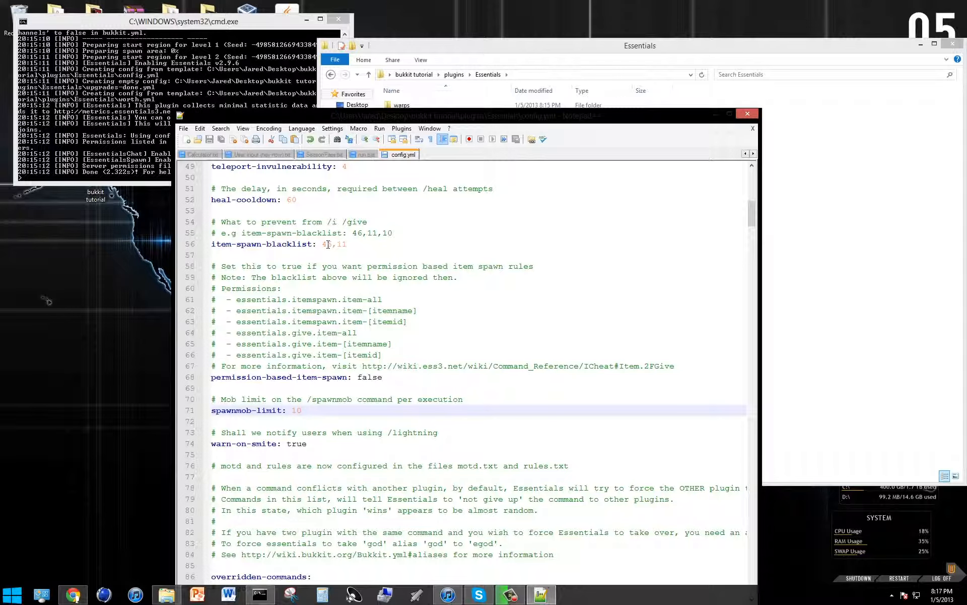
{"action": "type", "text": "0"}
{"action": "scroll", "coordinate": [328, 244], "scroll_direction": "down", "scroll_amount": 3}
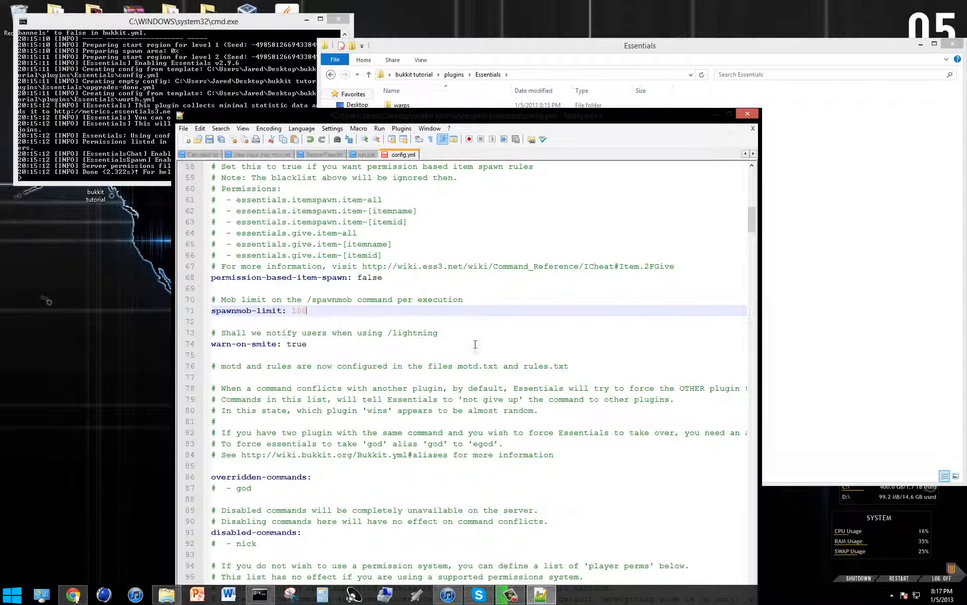
{"action": "scroll", "coordinate": [512, 233], "scroll_direction": "down", "scroll_amount": 4}
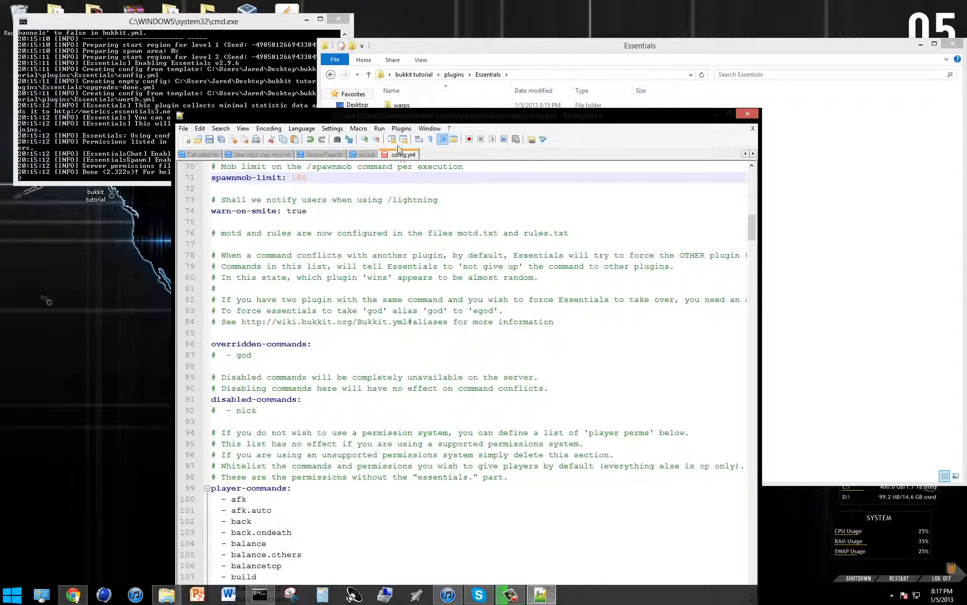
Review the overridden-commands, disabled-commands and player-commands sections of config.yml.
{"action": "scroll", "coordinate": [336, 216], "scroll_direction": "up", "scroll_amount": 1}
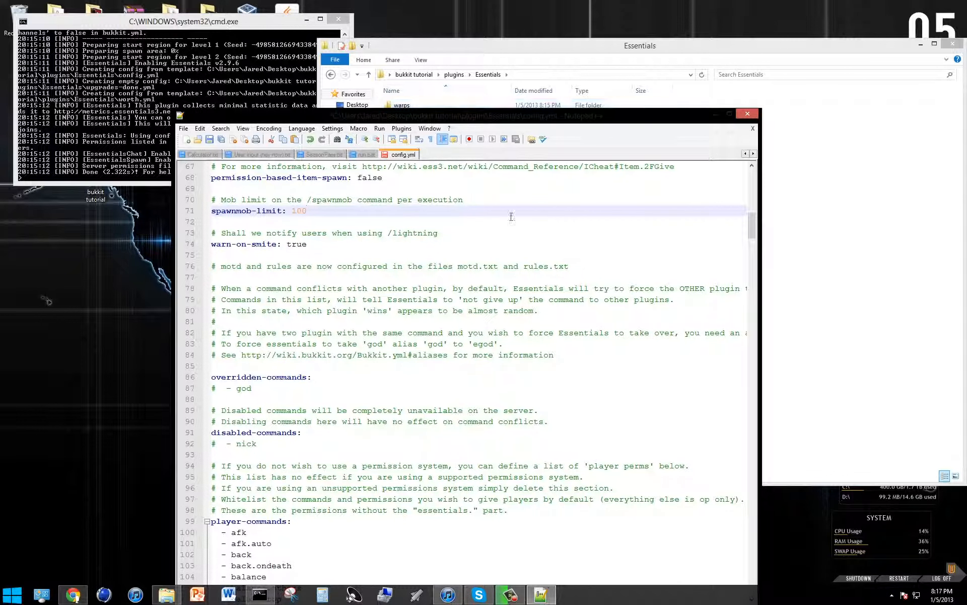
{"action": "scroll", "coordinate": [512, 217], "scroll_direction": "down", "scroll_amount": 3}
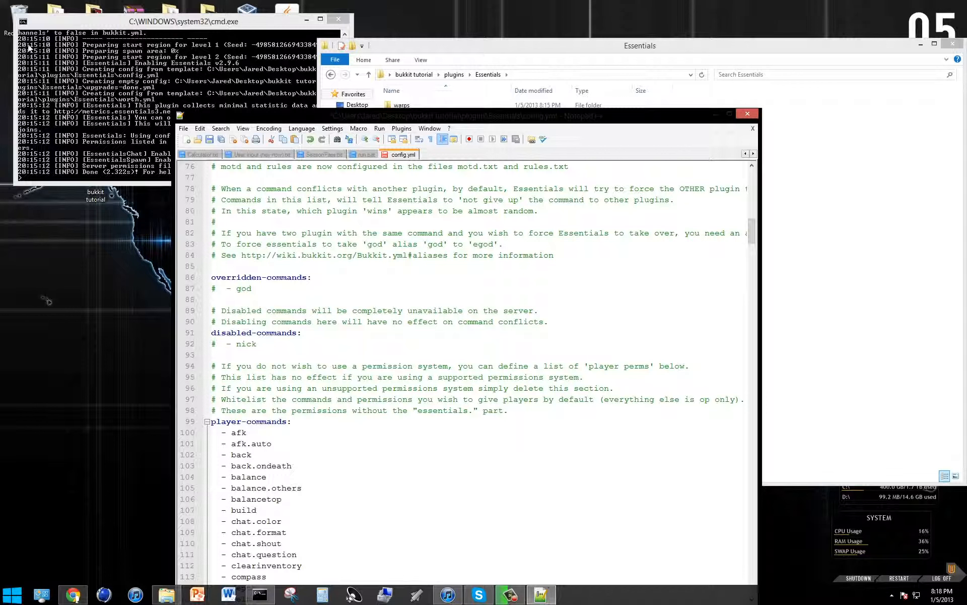
{"action": "scroll", "coordinate": [29, 51], "scroll_direction": "down", "scroll_amount": 4}
{"action": "scroll", "coordinate": [330, 272], "scroll_direction": "down", "scroll_amount": 5}
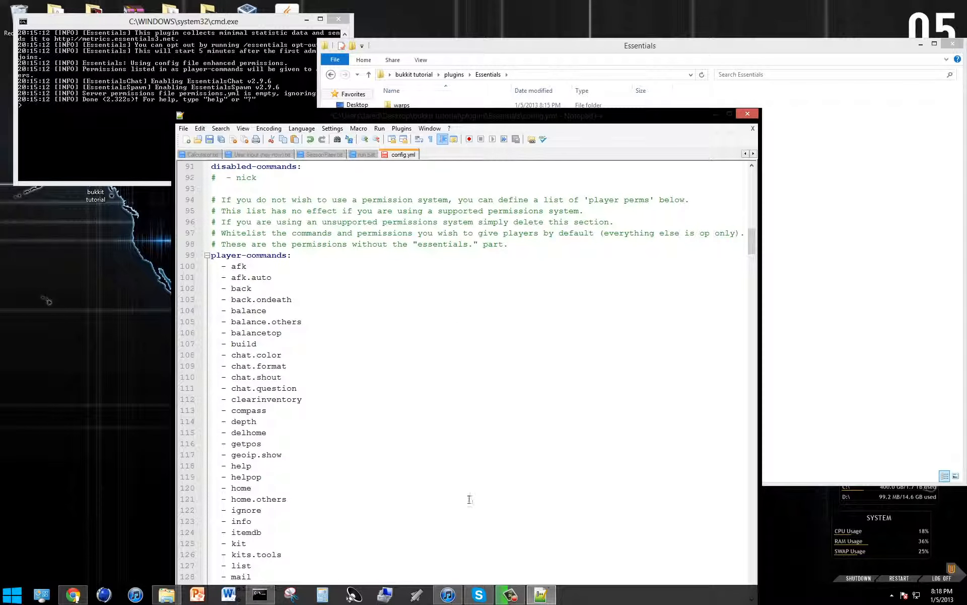
{"action": "scroll", "coordinate": [257, 331], "scroll_direction": "down", "scroll_amount": 2}
{"action": "scroll", "coordinate": [245, 432], "scroll_direction": "down", "scroll_amount": 3}
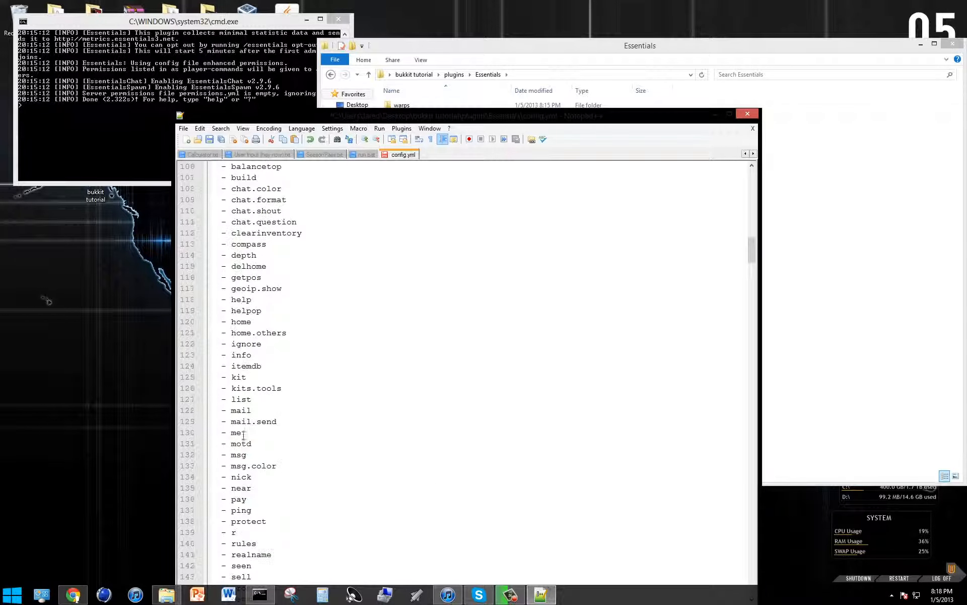
{"action": "scroll", "coordinate": [245, 434], "scroll_direction": "up", "scroll_amount": 5}
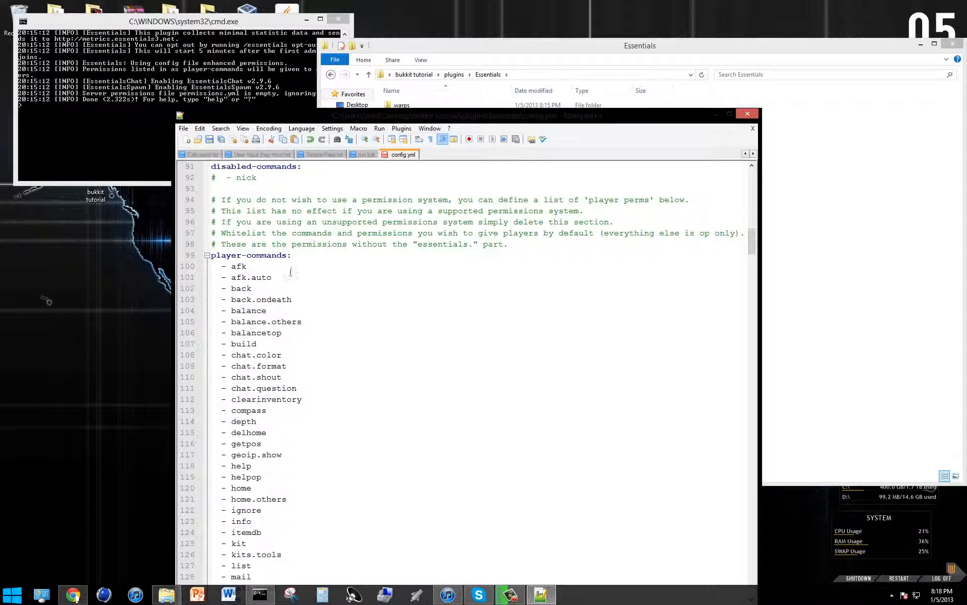
Add a sample "- essentials.afk" entry on a new line directly under player-commands and remove it again.
{"action": "left_click", "coordinate": [313, 254]}
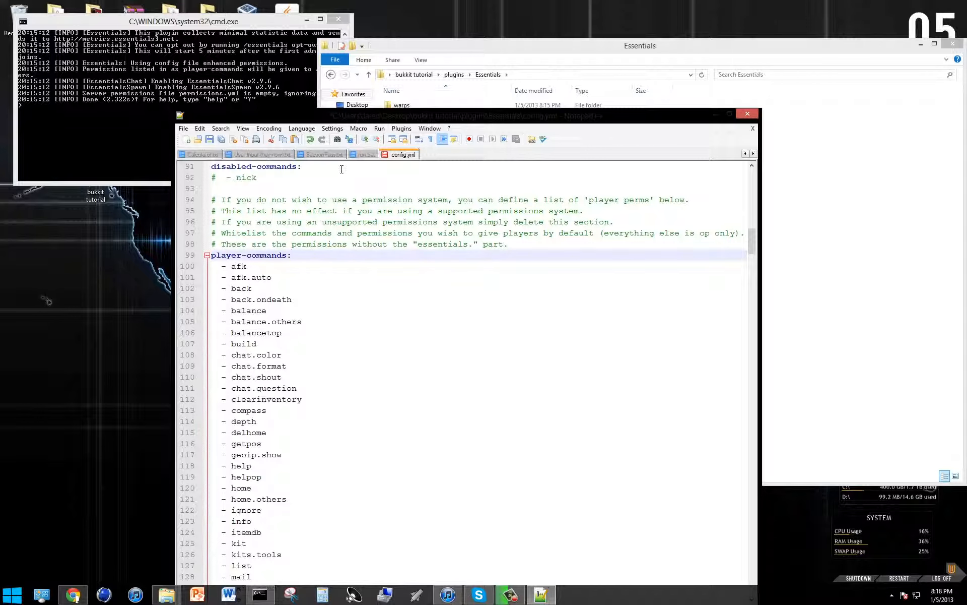
{"action": "key", "text": "Return"}
{"action": "type", "text": "-"}
{"action": "key", "text": "BackSpace"}
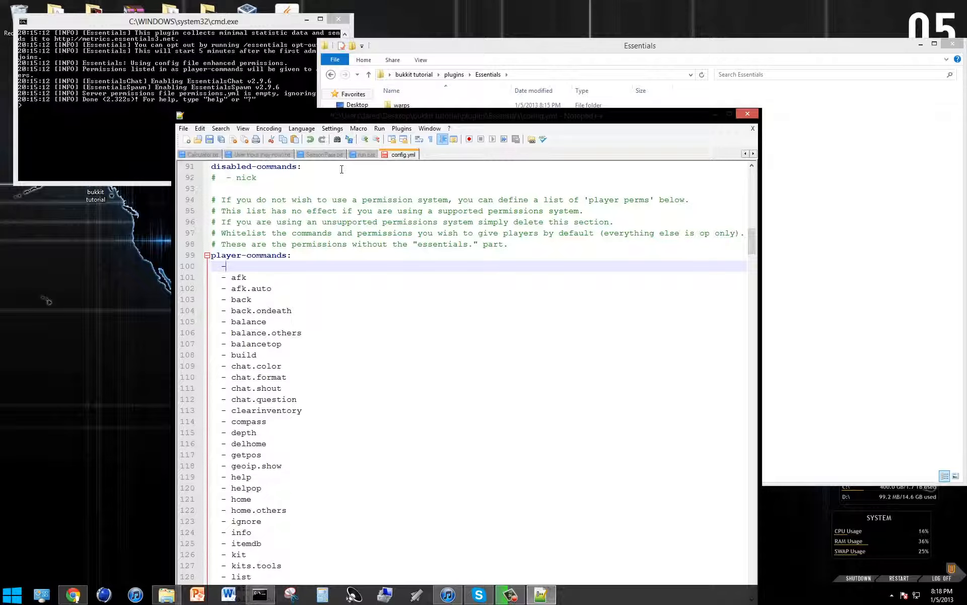
{"action": "type", "text": "- essentials.afk"}
{"action": "key", "text": "BackSpace"}
{"action": "key", "text": "BackSpace"}
{"action": "key", "text": "BackSpace"}
{"action": "key", "text": "BackSpace"}
{"action": "key", "text": "BackSpace"}
{"action": "key", "text": "BackSpace"}
{"action": "key", "text": "BackSpace"}
{"action": "key", "text": "BackSpace"}
{"action": "key", "text": "BackSpace"}
{"action": "key", "text": "BackSpace"}
{"action": "key", "text": "BackSpace"}
{"action": "key", "text": "BackSpace"}
{"action": "key", "text": "BackSpace"}
{"action": "key", "text": "BackSpace"}
{"action": "key", "text": "BackSpace"}
{"action": "key", "text": "BackSpace"}
{"action": "key", "text": "BackSpace"}
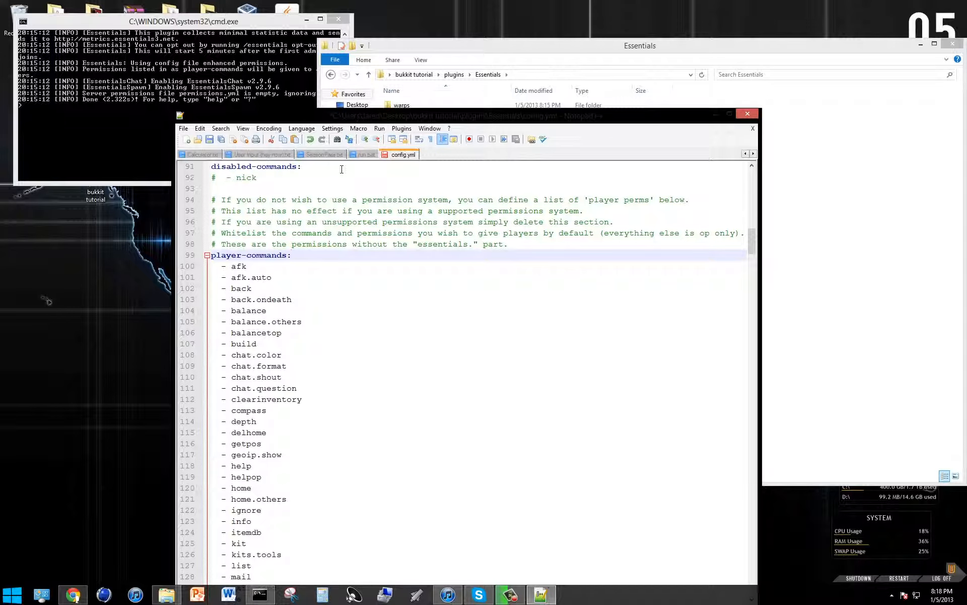
Examine the remaining player-commands entries and the delay and item lines of the dtools and tools kits.
{"action": "scroll", "coordinate": [444, 377], "scroll_direction": "down", "scroll_amount": 8}
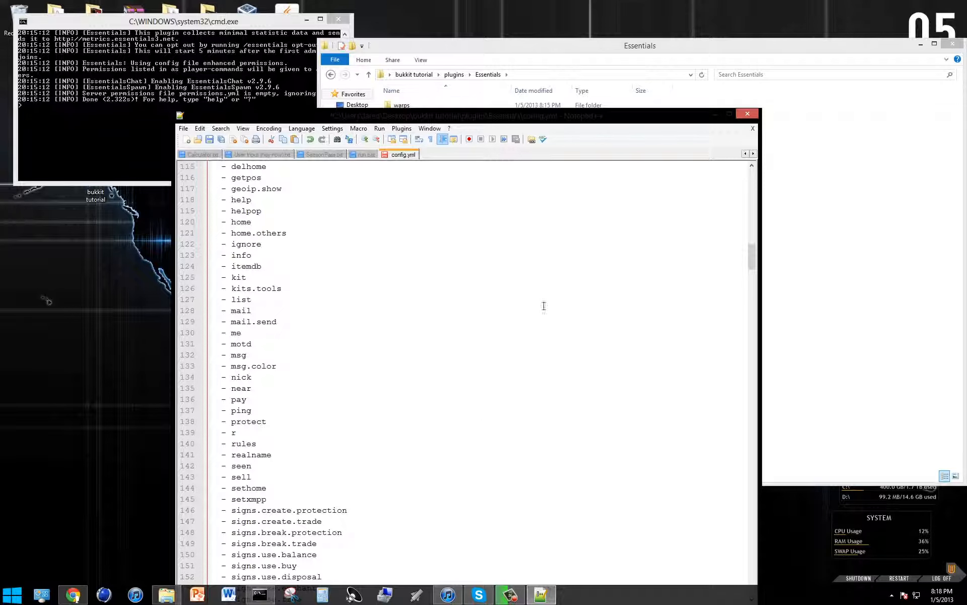
{"action": "scroll", "coordinate": [430, 192], "scroll_direction": "down", "scroll_amount": 3}
{"action": "scroll", "coordinate": [430, 192], "scroll_direction": "down", "scroll_amount": 12}
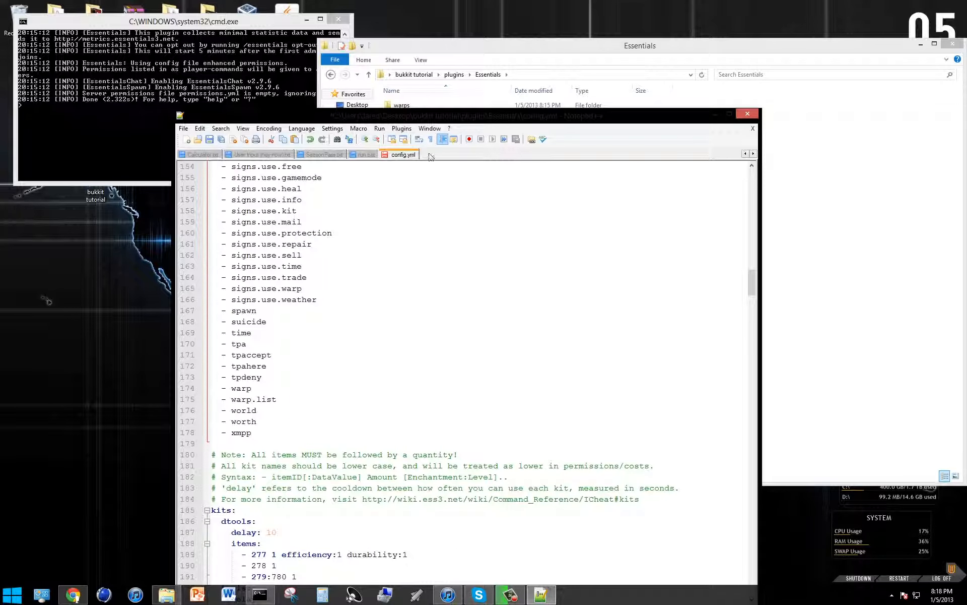
{"action": "scroll", "coordinate": [300, 451], "scroll_direction": "down", "scroll_amount": 5}
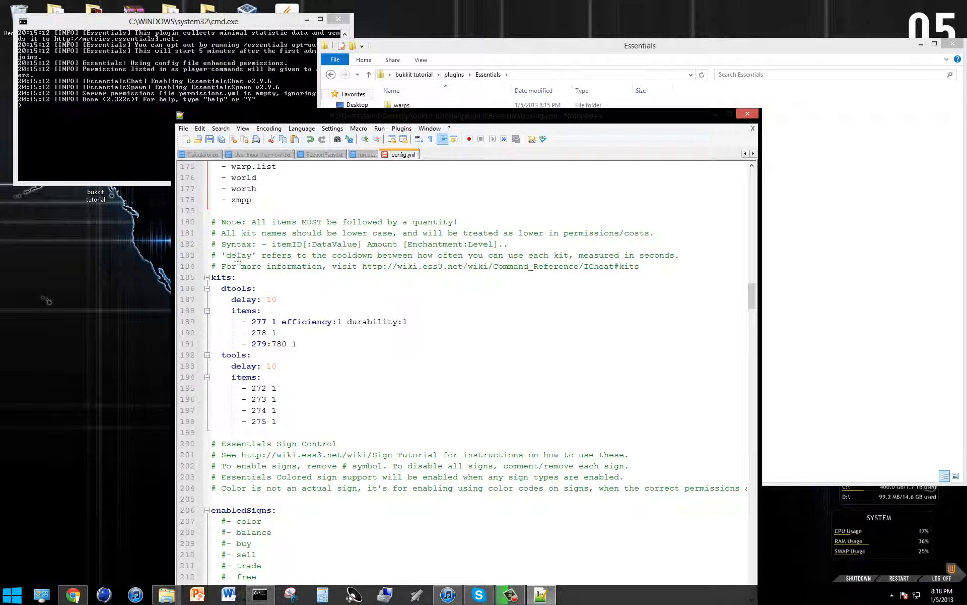
{"action": "scroll", "coordinate": [589, 349], "scroll_direction": "down", "scroll_amount": 4}
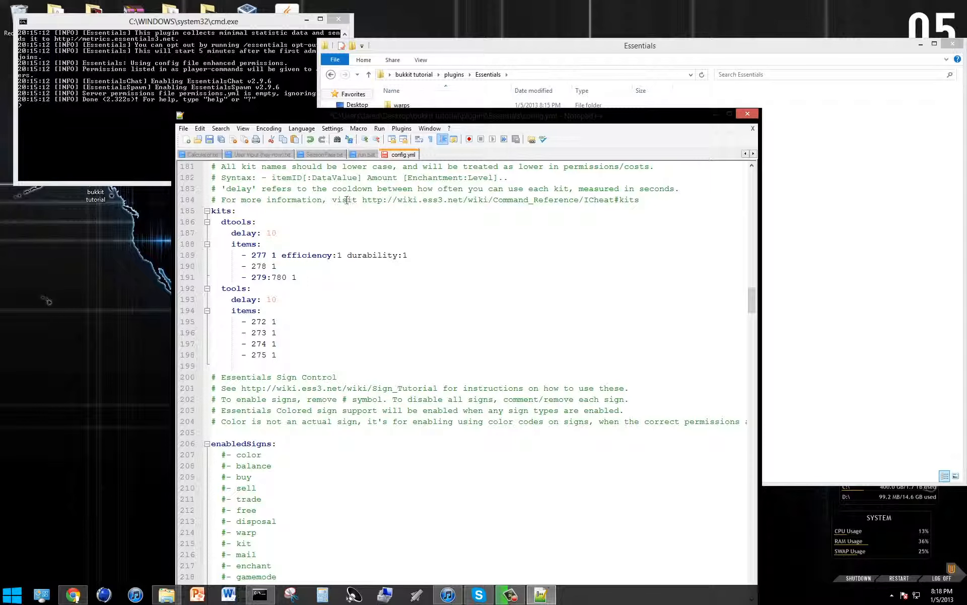
{"action": "scroll", "coordinate": [286, 199], "scroll_direction": "down", "scroll_amount": 2}
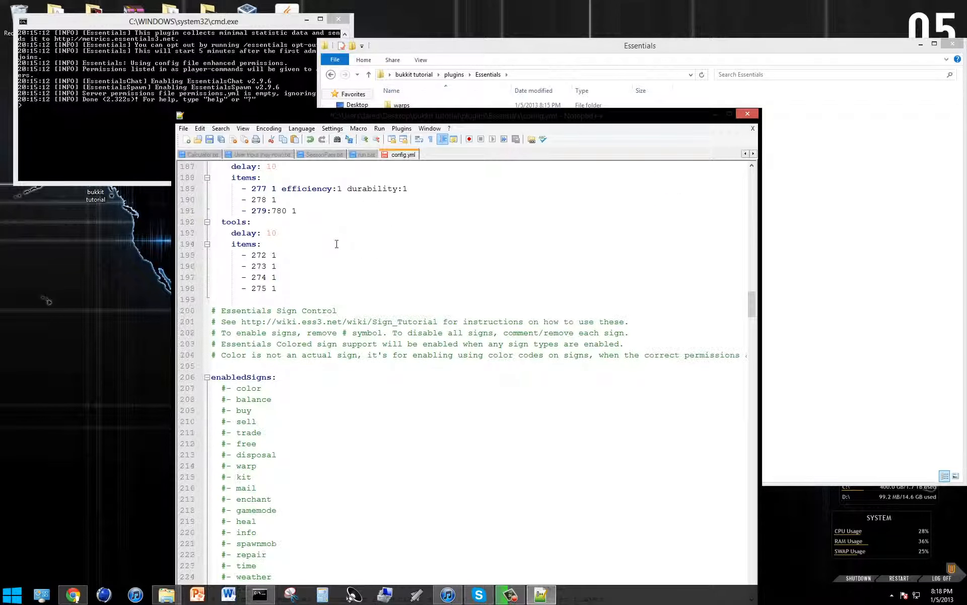
{"action": "scroll", "coordinate": [286, 199], "scroll_direction": "up", "scroll_amount": 2}
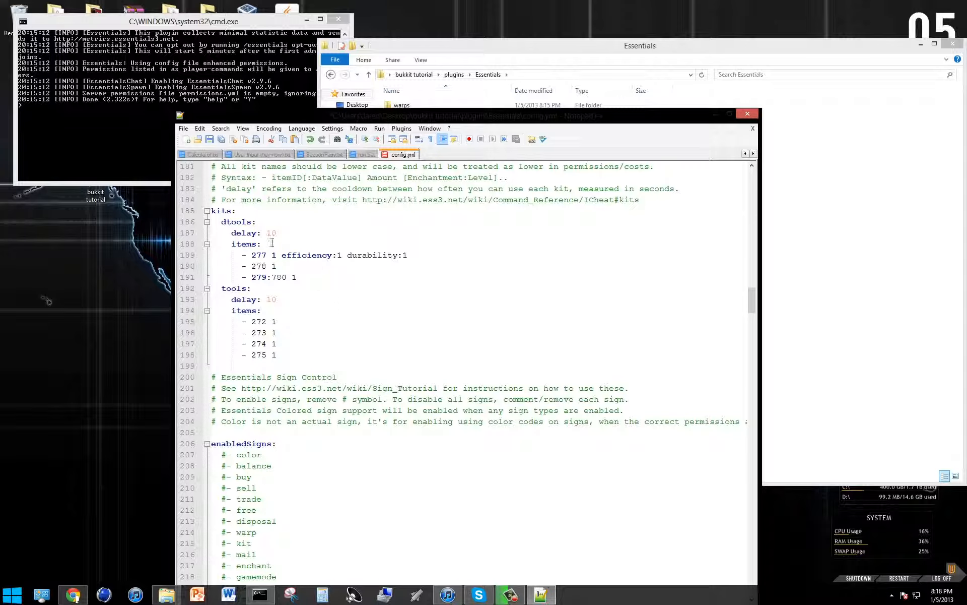
{"action": "left_click_drag", "start_coordinate": [317, 357], "coordinate": [231, 299]}
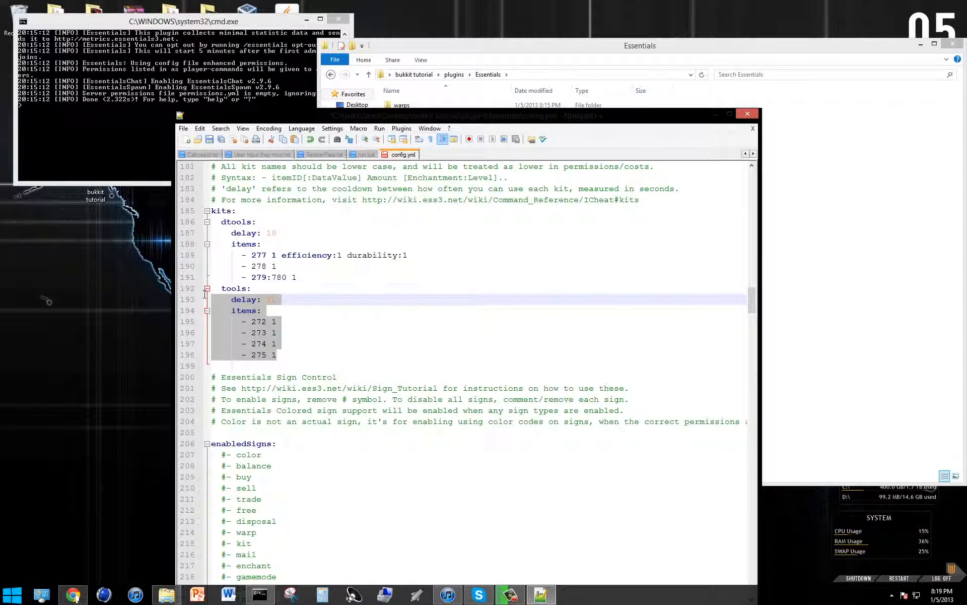
{"action": "left_click", "coordinate": [368, 348]}
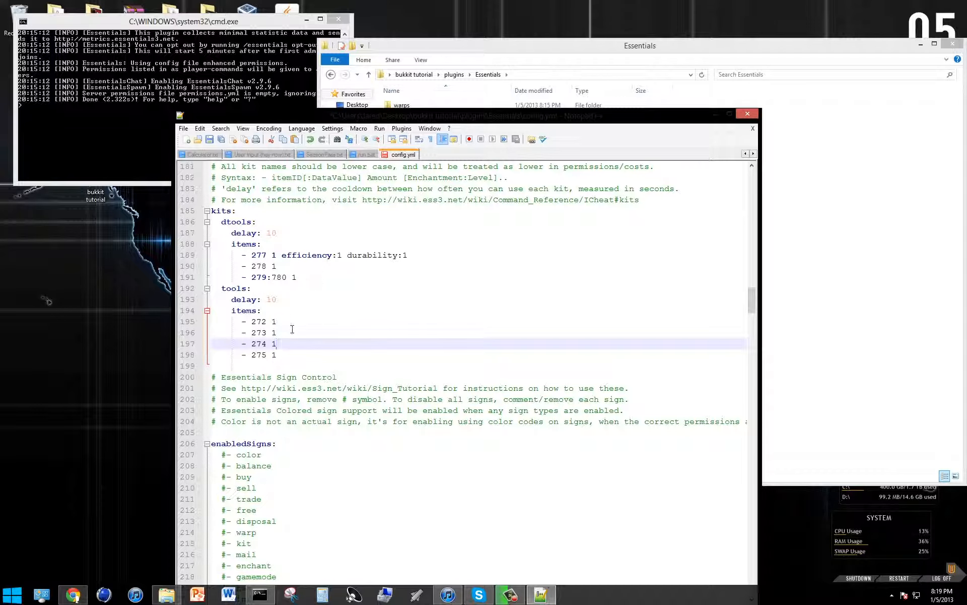
{"action": "left_click", "coordinate": [325, 277]}
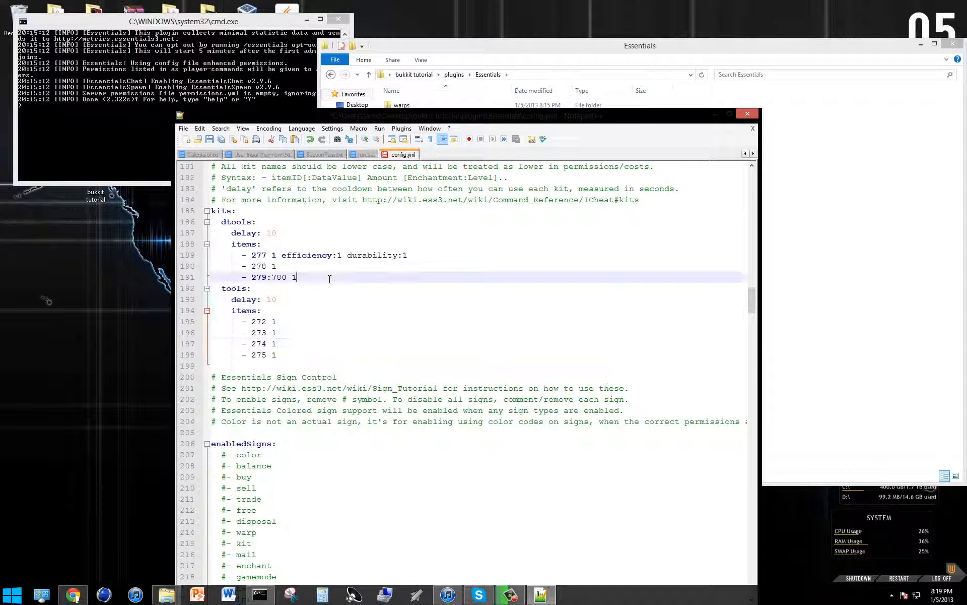
{"action": "left_click_drag", "start_coordinate": [290, 255], "coordinate": [264, 246]}
{"action": "left_click", "coordinate": [429, 331]}
{"action": "scroll", "coordinate": [423, 336], "scroll_direction": "down", "scroll_amount": 3}
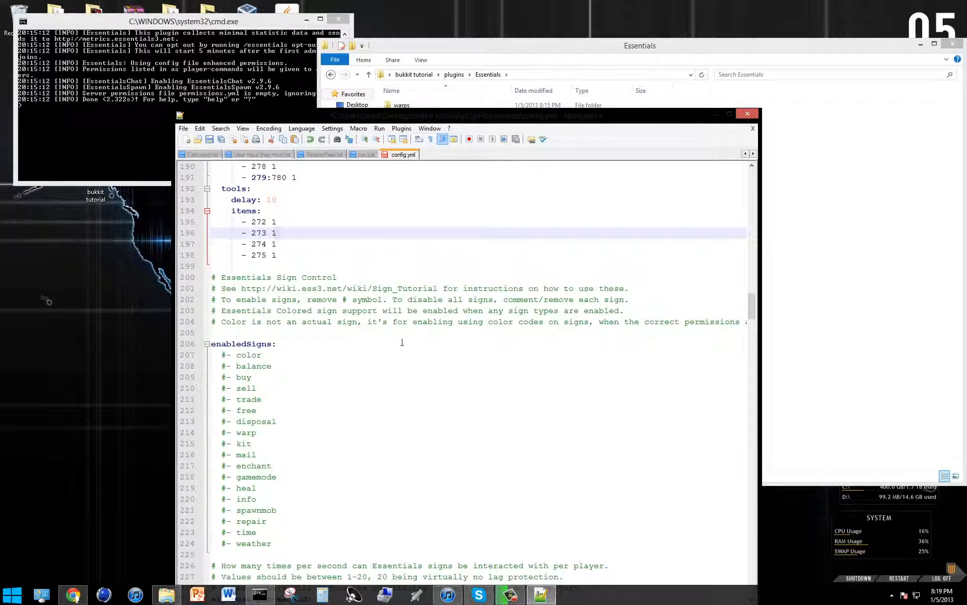
Write a sample [Heal] sign tag on the warp line of enabledSigns, dismissing the audio device prompt and its manager window.
{"action": "scroll", "coordinate": [374, 340], "scroll_direction": "down", "scroll_amount": 5}
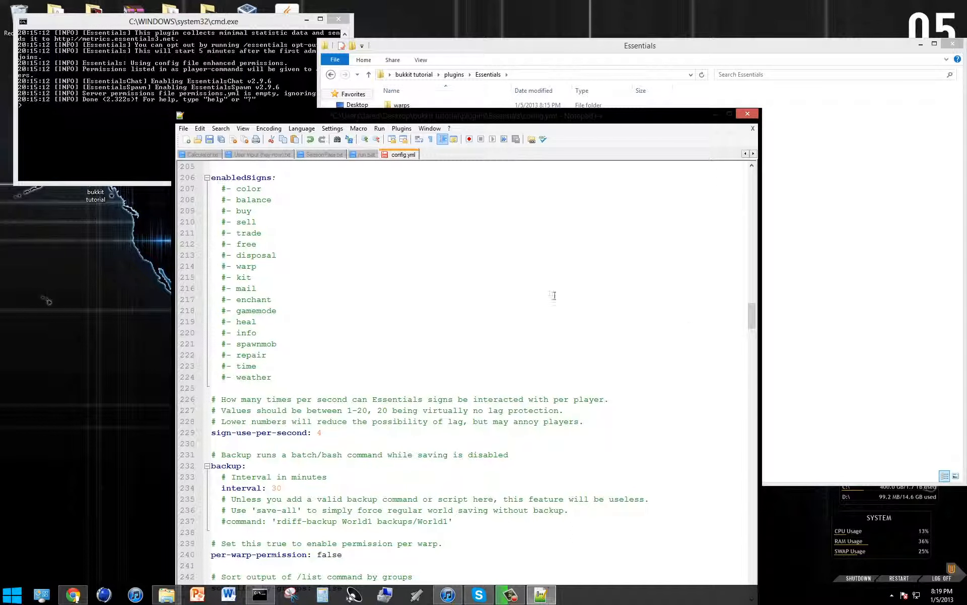
{"action": "left_click", "coordinate": [302, 266]}
{"action": "left_click", "coordinate": [438, 308]}
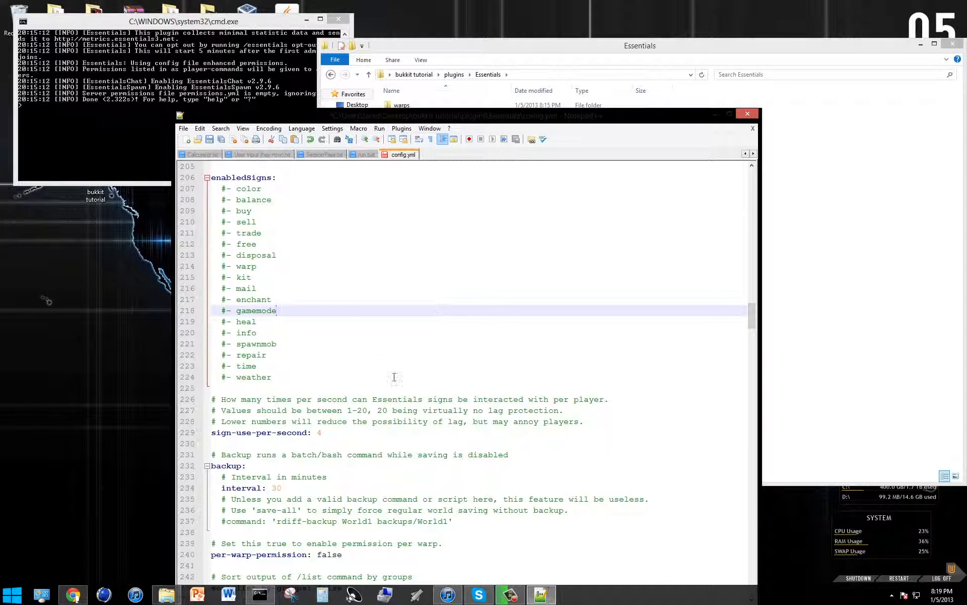
{"action": "left_click", "coordinate": [384, 266]}
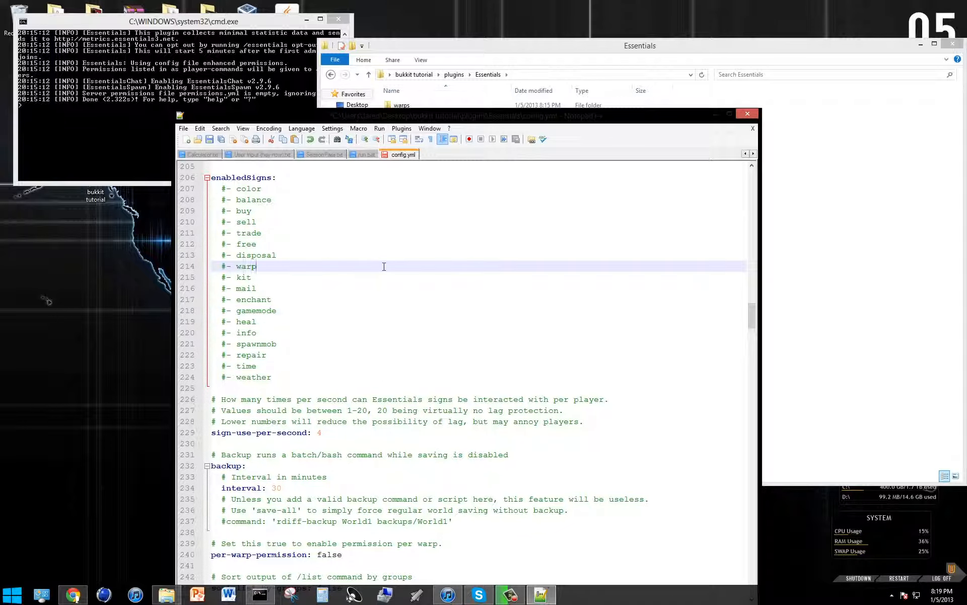
{"action": "type", "text": "[]"}
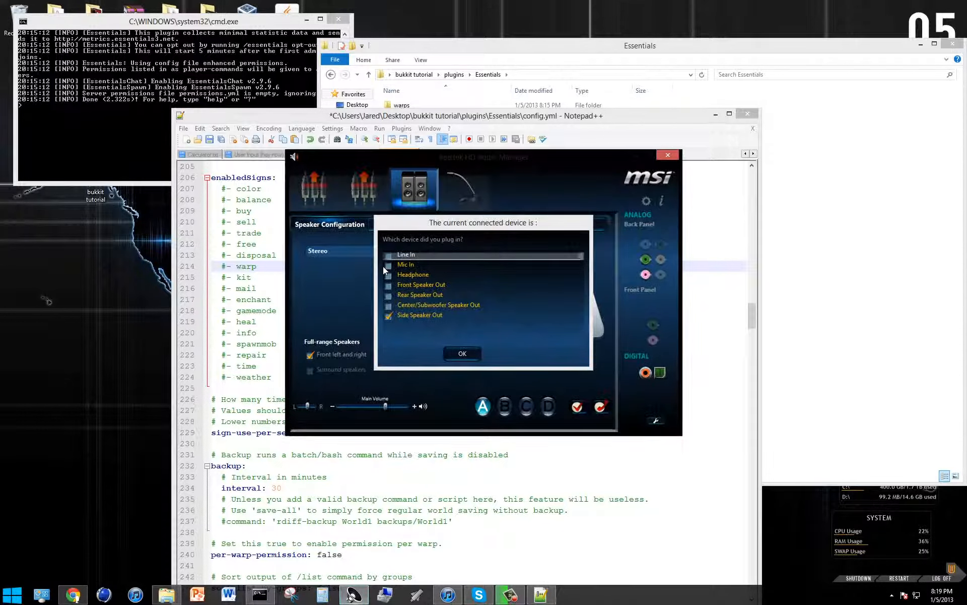
{"action": "left_click", "coordinate": [462, 353]}
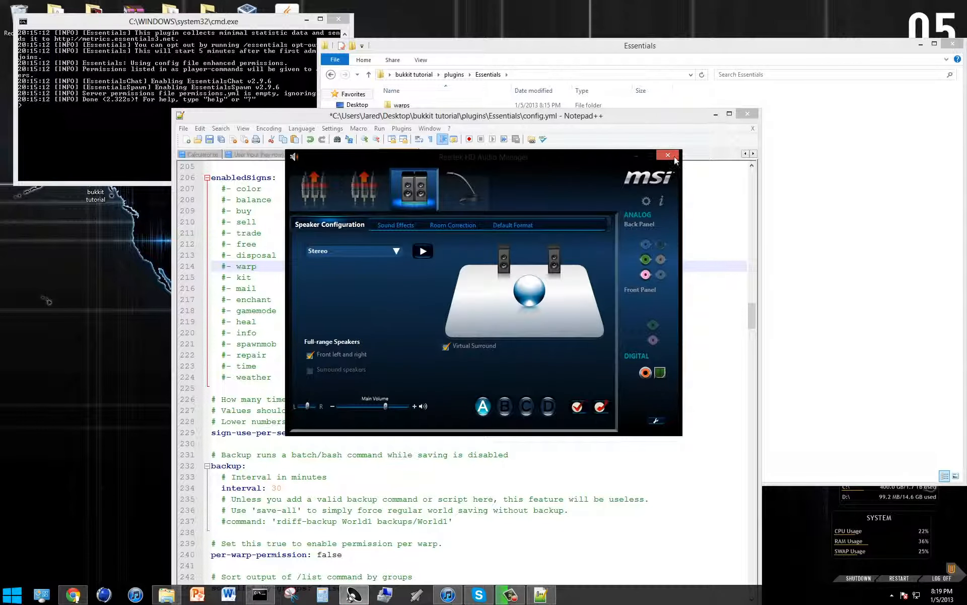
{"action": "left_click", "coordinate": [675, 159]}
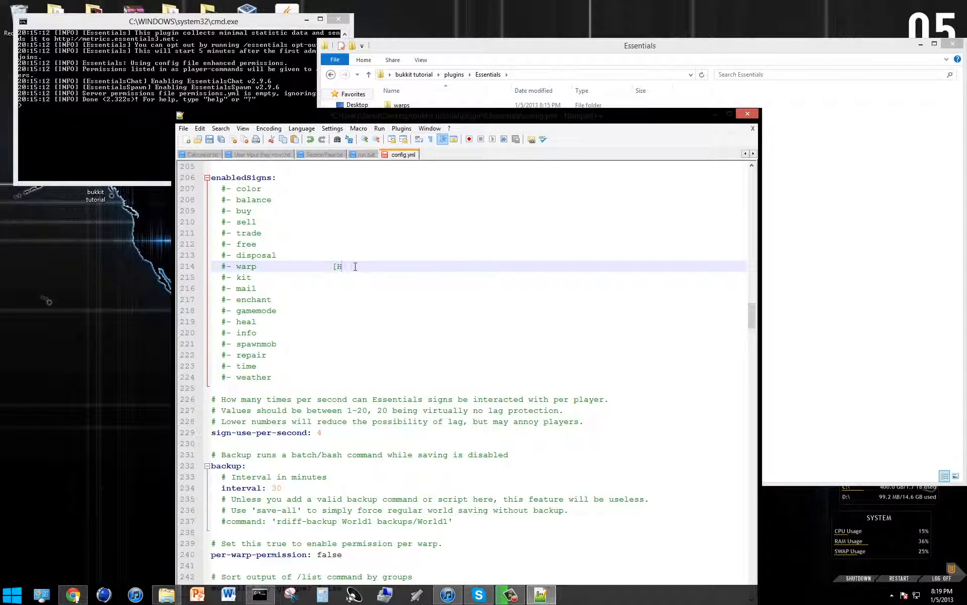
{"action": "type", "text": "eal]"}
{"action": "left_click", "coordinate": [422, 314]}
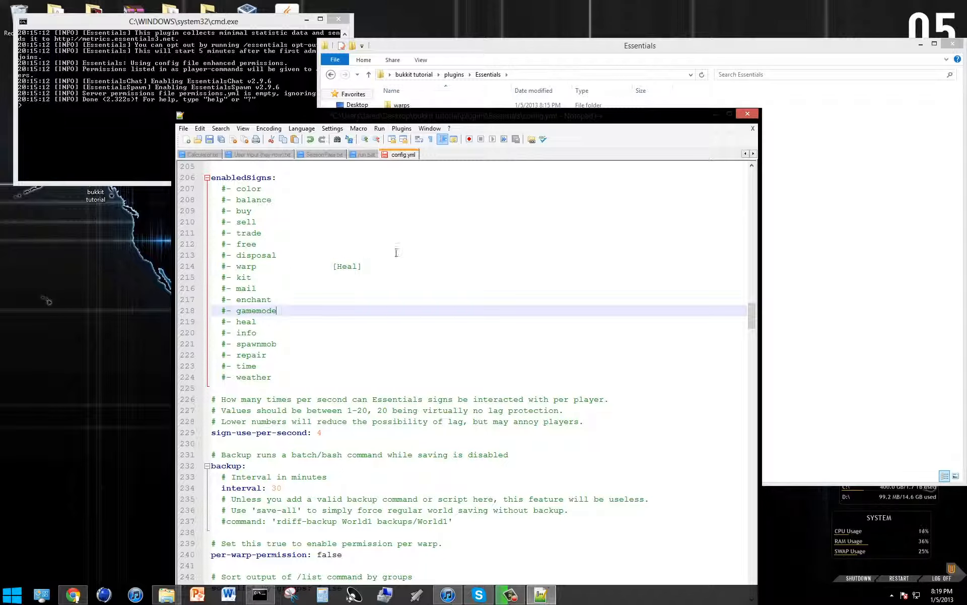
Delete the sample [Heal] text and its leading spaces from the warp line of enabledSigns.
{"action": "left_click_drag", "start_coordinate": [377, 266], "coordinate": [316, 244]}
{"action": "key", "text": "shift+Down"}
{"action": "key", "text": "shift+Down"}
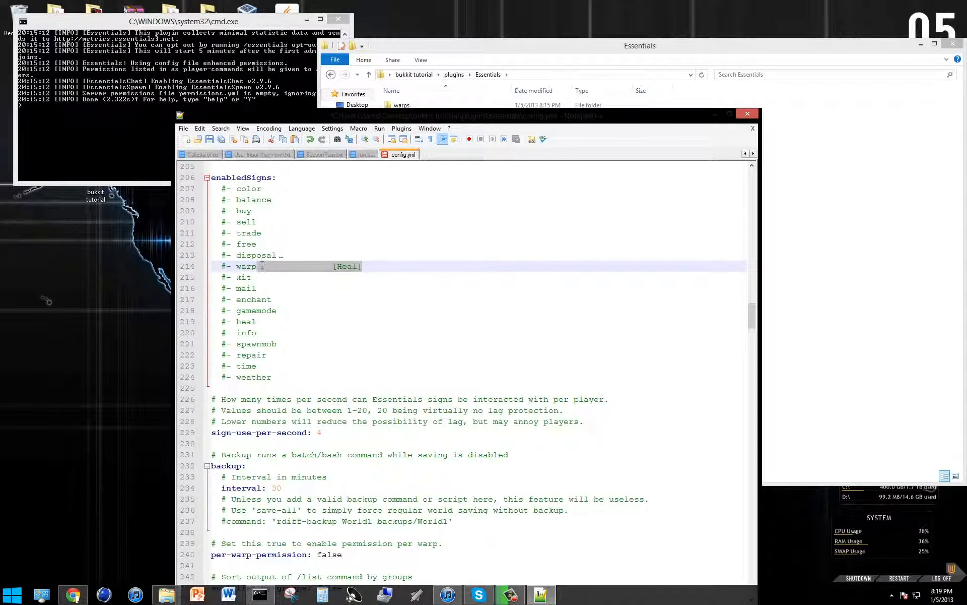
{"action": "key", "text": "Delete"}
{"action": "key", "text": "Down"}
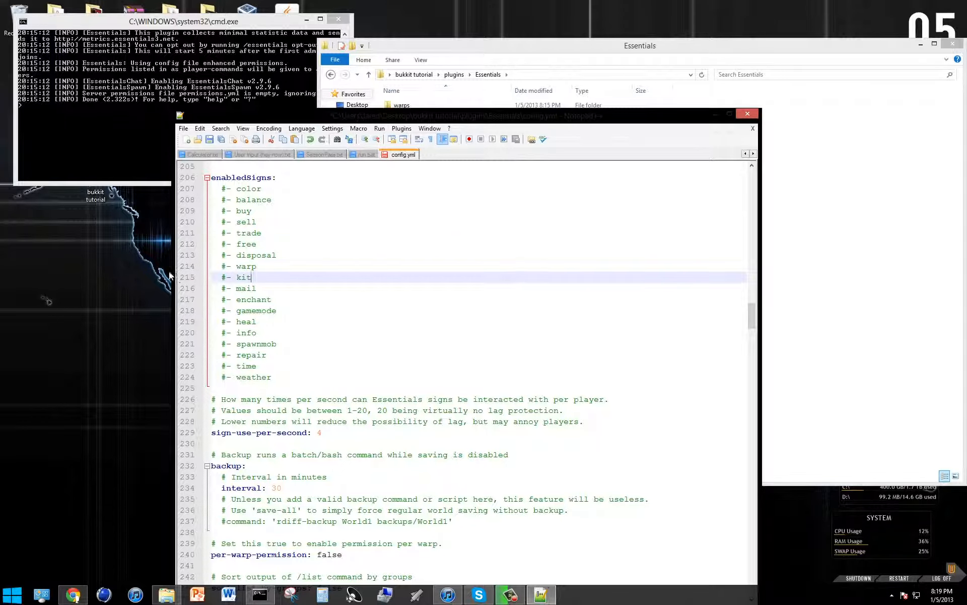
Write a sample essentials.warp. permission node on the blank line below the debug setting and delete it again.
{"action": "scroll", "coordinate": [408, 388], "scroll_direction": "down", "scroll_amount": 3}
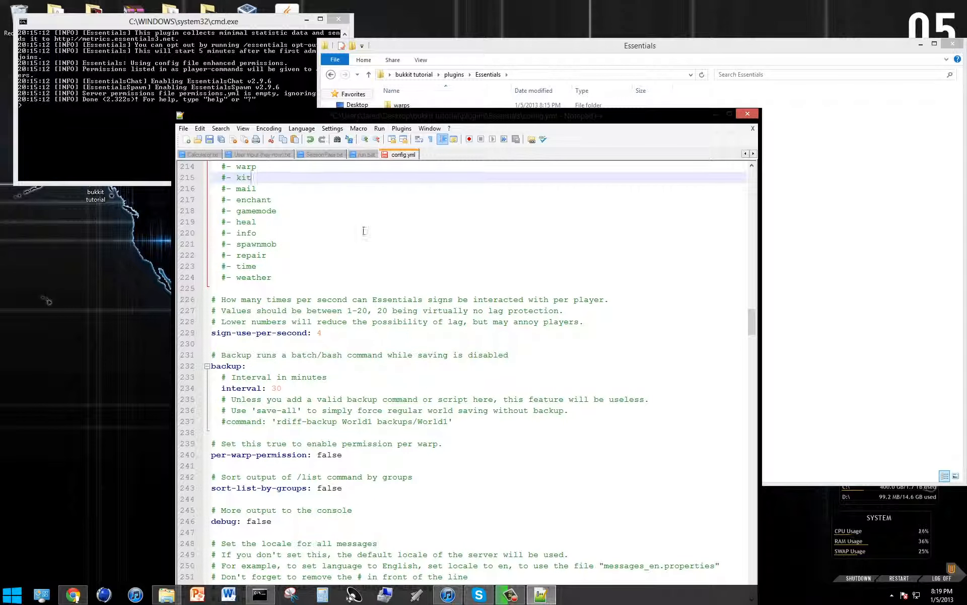
{"action": "scroll", "coordinate": [353, 280], "scroll_direction": "down", "scroll_amount": 2}
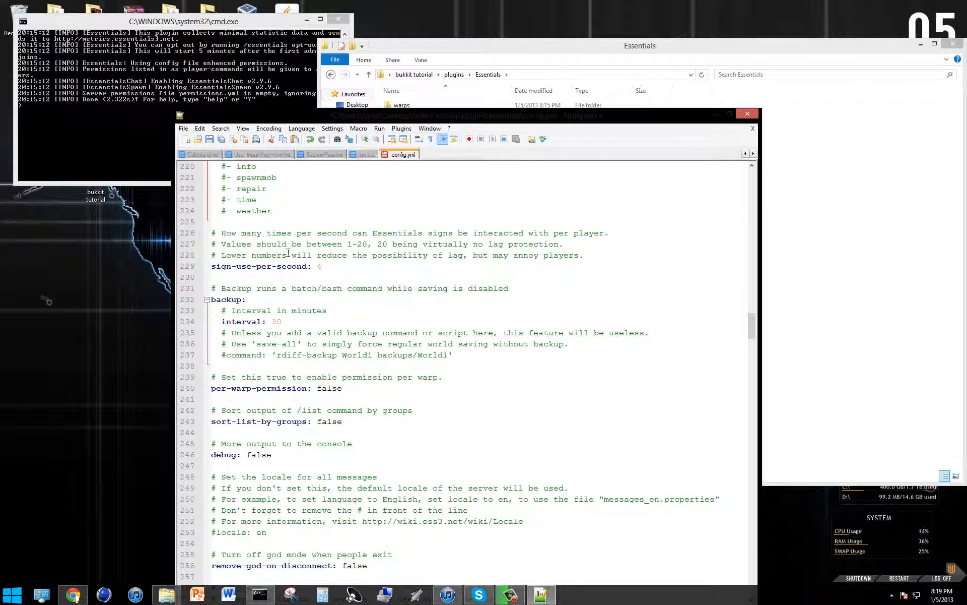
{"action": "scroll", "coordinate": [162, 167], "scroll_direction": "down", "scroll_amount": 1}
{"action": "scroll", "coordinate": [272, 263], "scroll_direction": "down", "scroll_amount": 4}
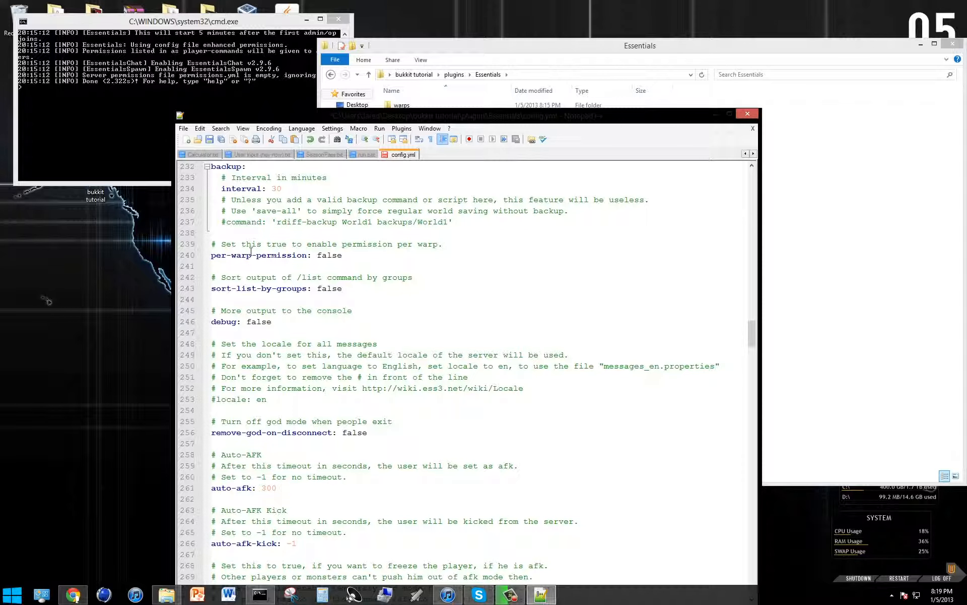
{"action": "scroll", "coordinate": [360, 323], "scroll_direction": "down", "scroll_amount": 1}
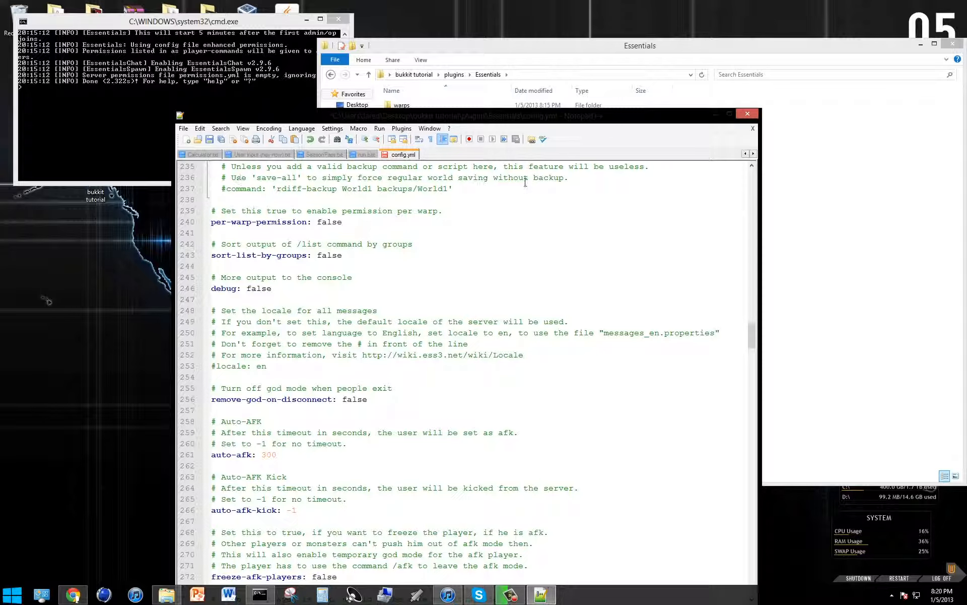
{"action": "left_click", "coordinate": [439, 301]}
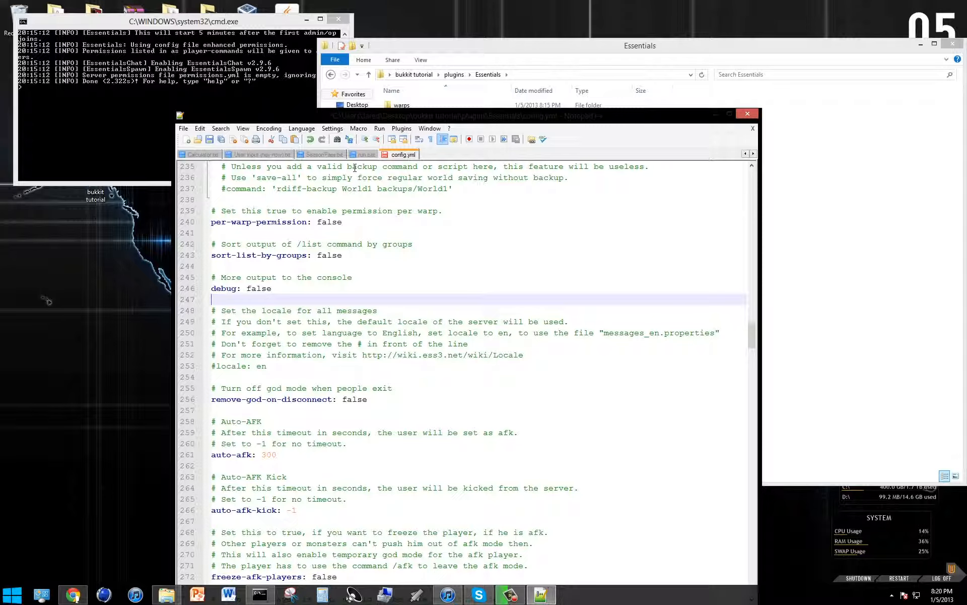
{"action": "type", "text": "essentials.warp.blab"}
{"action": "key", "text": "BackSpace"}
{"action": "key", "text": "BackSpace"}
{"action": "key", "text": "BackSpace"}
{"action": "key", "text": "BackSpace"}
{"action": "key", "text": "BackSpace"}
{"action": "key", "text": "BackSpace"}
{"action": "key", "text": "BackSpace"}
{"action": "key", "text": "BackSpace"}
{"action": "key", "text": "BackSpace"}
{"action": "key", "text": "BackSpace"}
{"action": "key", "text": "BackSpace"}
{"action": "key", "text": "BackSpace"}
{"action": "key", "text": "BackSpace"}
{"action": "key", "text": "BackSpace"}
{"action": "key", "text": "BackSpace"}
{"action": "key", "text": "BackSpace"}
{"action": "key", "text": "BackSpace"}
{"action": "key", "text": "BackSpace"}
{"action": "key", "text": "BackSpace"}
{"action": "key", "text": "BackSpace"}
{"action": "key", "text": "BackSpace"}
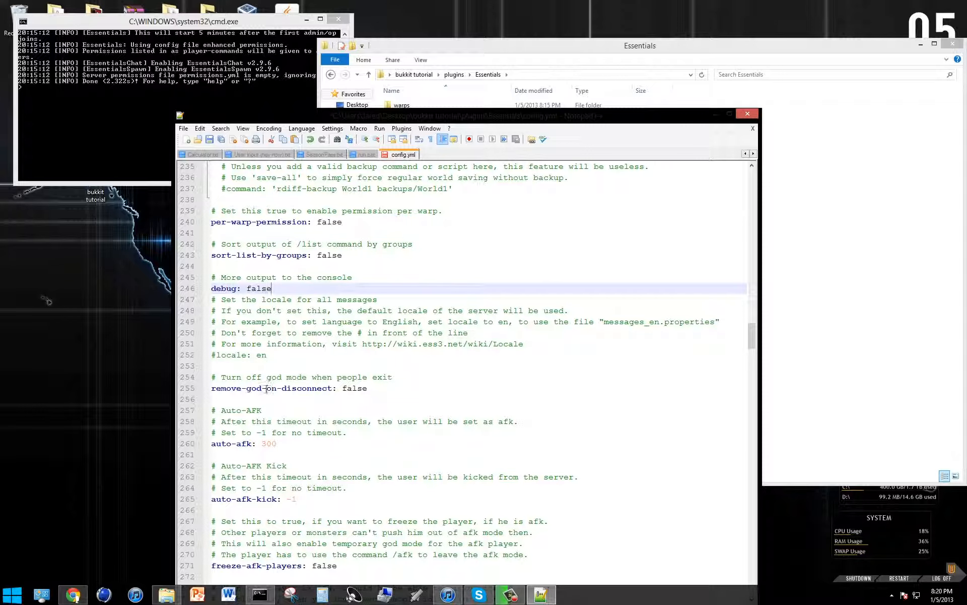
Set auto-afk to -1 in config.yml.
{"action": "scroll", "coordinate": [348, 345], "scroll_direction": "down", "scroll_amount": 2}
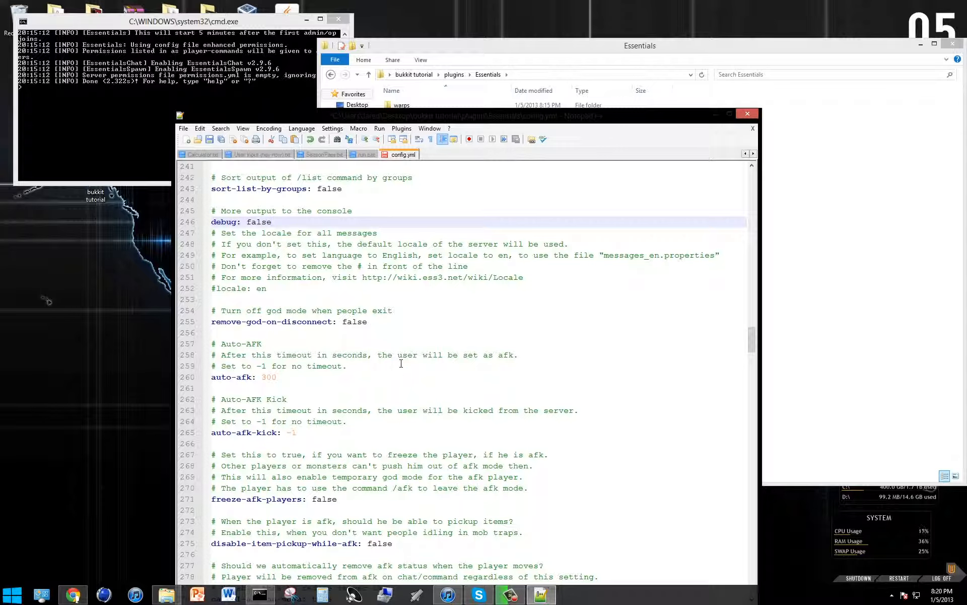
{"action": "left_click", "coordinate": [277, 378]}
{"action": "key", "text": "BackSpace"}
{"action": "key", "text": "BackSpace"}
{"action": "key", "text": "BackSpace"}
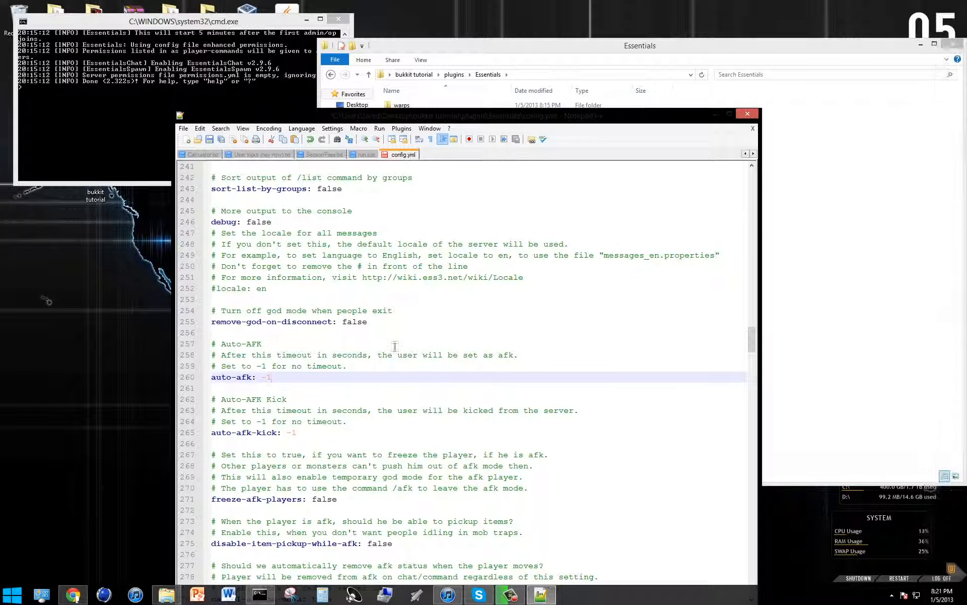
Clear the auto-afk-kick value in config.yml, entering a sample value of 500 and deleting it again.
{"action": "scroll", "coordinate": [361, 368], "scroll_direction": "down", "scroll_amount": 4}
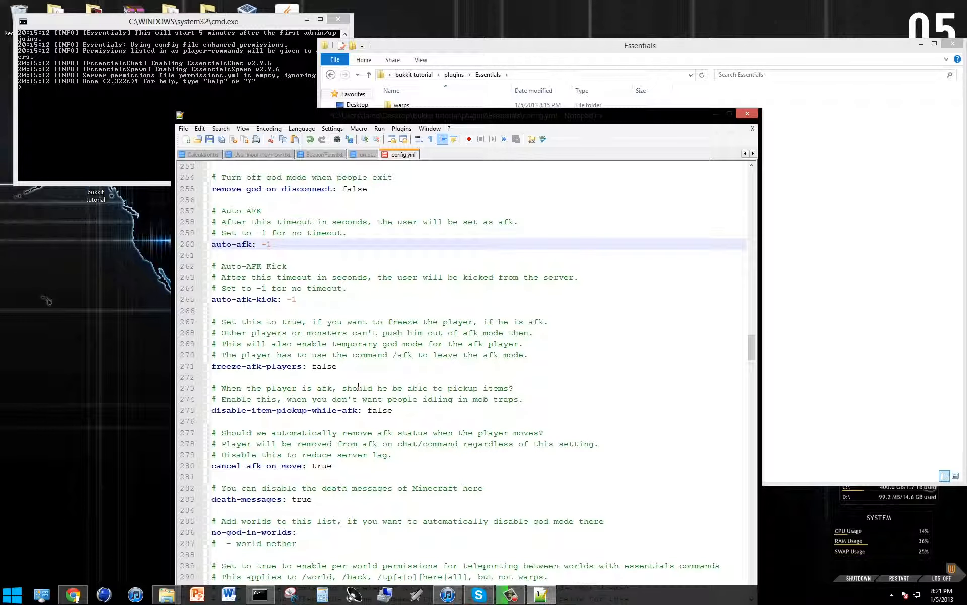
{"action": "left_click", "coordinate": [307, 299]}
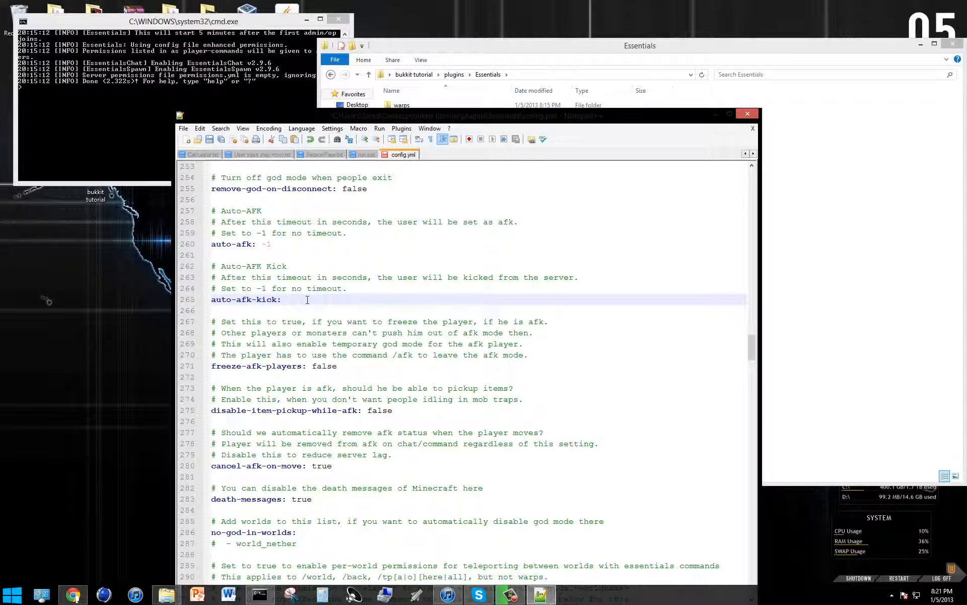
{"action": "type", "text": "500"}
{"action": "key", "text": "BackSpace"}
{"action": "key", "text": "BackSpace"}
Uncomment the world_nether entry under no-god-in-worlds, and undo that edit.
{"action": "scroll", "coordinate": [383, 292], "scroll_direction": "down", "scroll_amount": 3}
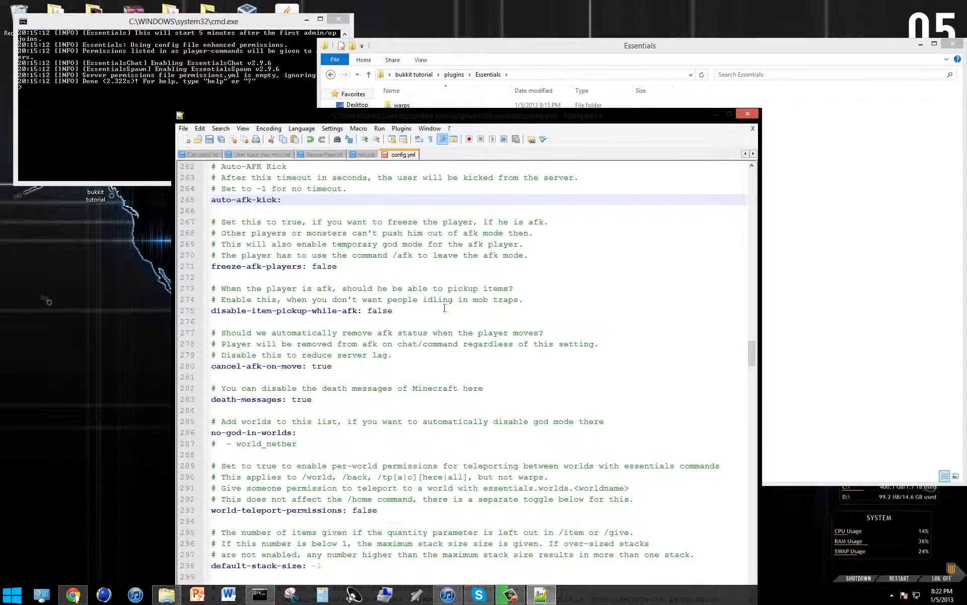
{"action": "scroll", "coordinate": [403, 280], "scroll_direction": "down", "scroll_amount": 1}
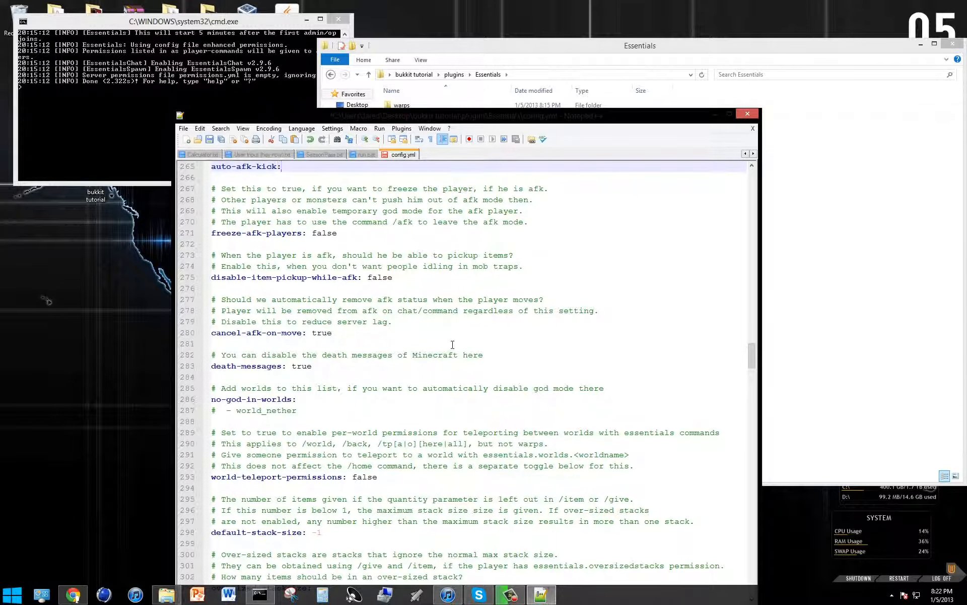
{"action": "scroll", "coordinate": [453, 345], "scroll_direction": "down", "scroll_amount": 3}
{"action": "scroll", "coordinate": [472, 334], "scroll_direction": "down", "scroll_amount": 2}
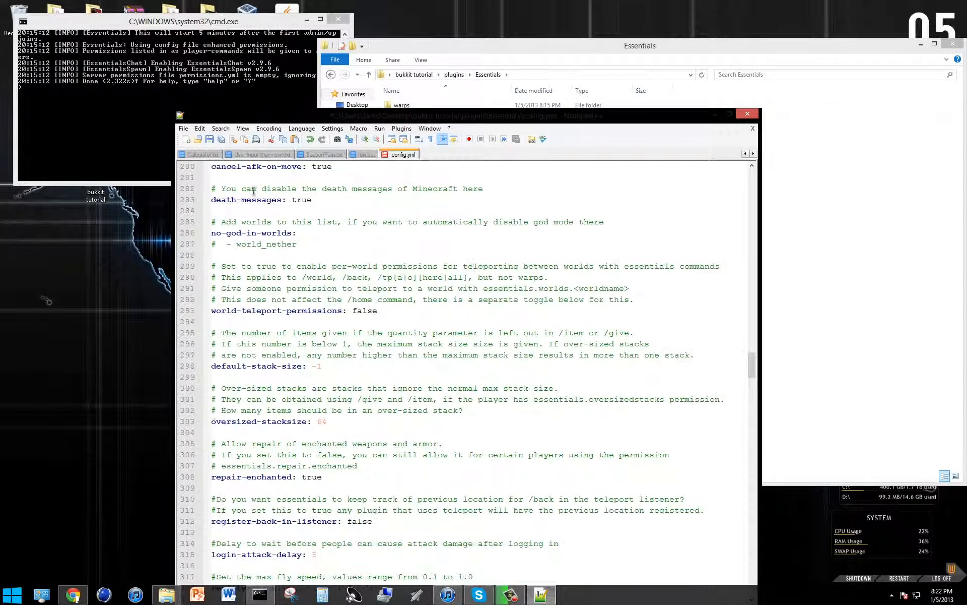
{"action": "left_click", "coordinate": [216, 244]}
{"action": "key", "text": "BackSpace"}
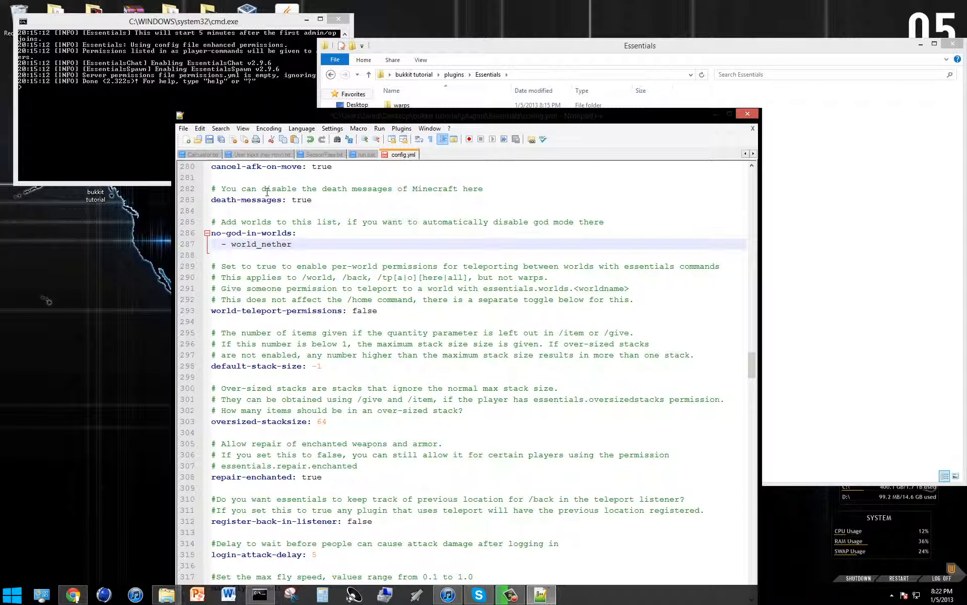
{"action": "left_click", "coordinate": [301, 299]}
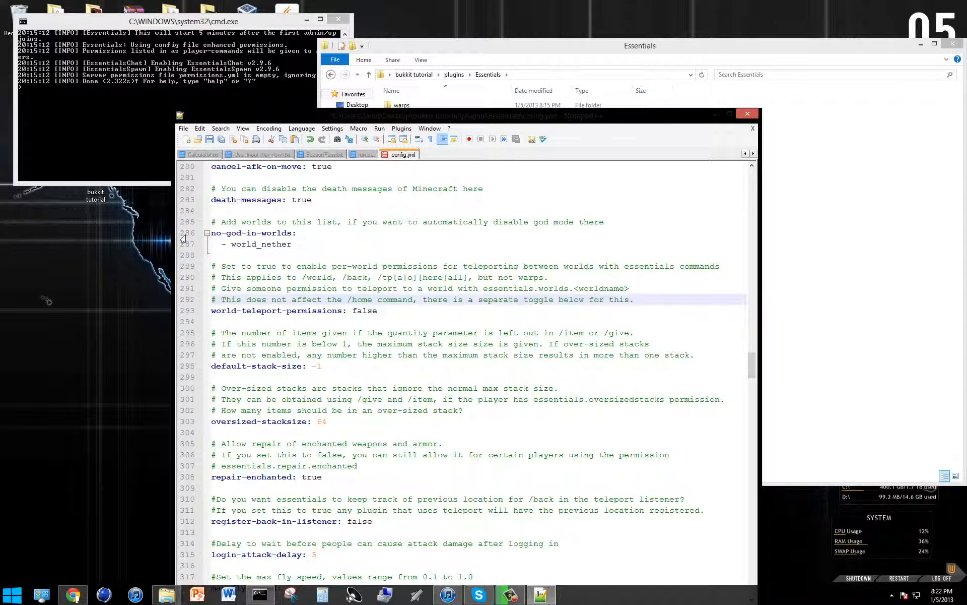
{"action": "left_click", "coordinate": [227, 244]}
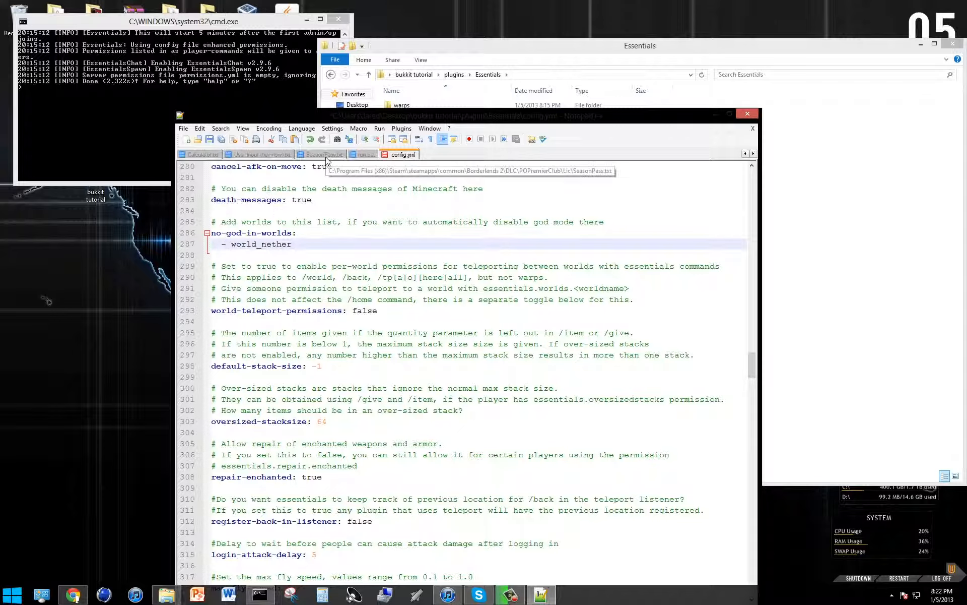
{"action": "key", "text": "ctrl+z"}
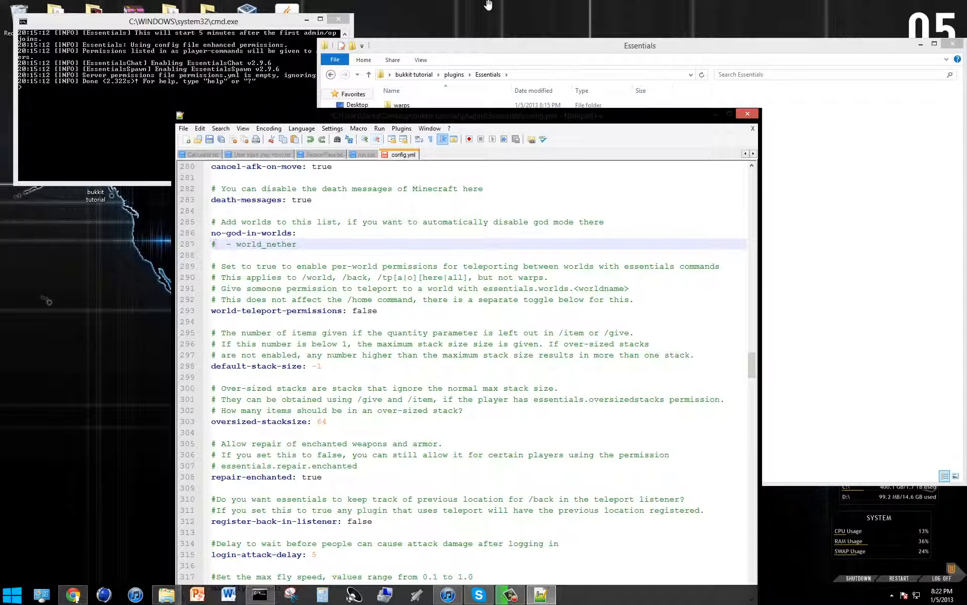
Review the settings from world-teleport-permissions through stack sizes, enchanted repair, fly speed and mail limits to the EssentialsHome section.
{"action": "left_click_drag", "start_coordinate": [352, 299], "coordinate": [357, 289]}
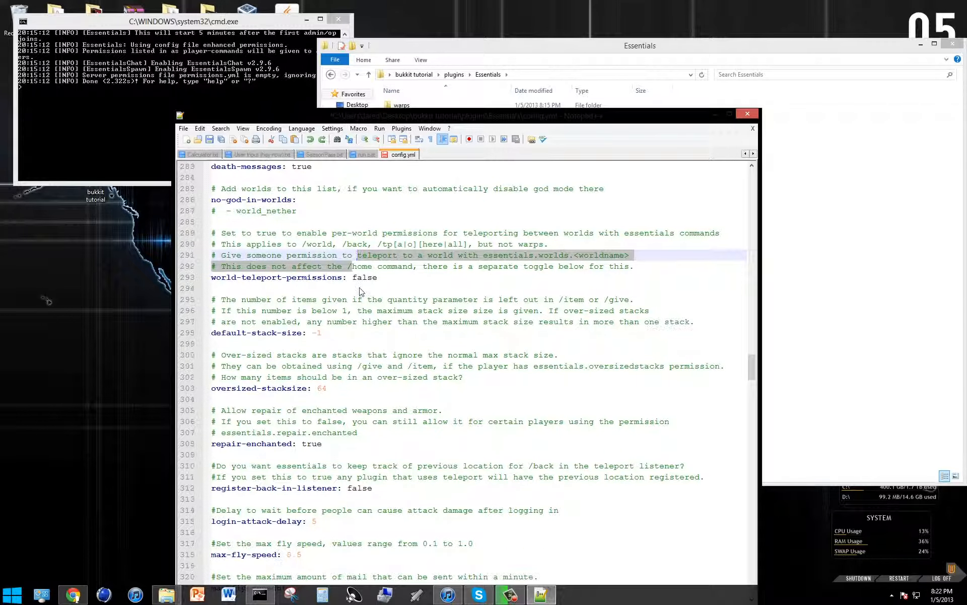
{"action": "scroll", "coordinate": [360, 288], "scroll_direction": "down", "scroll_amount": 1}
{"action": "left_click", "coordinate": [361, 287]}
{"action": "scroll", "coordinate": [361, 288], "scroll_direction": "down", "scroll_amount": 2}
{"action": "left_click", "coordinate": [360, 288]}
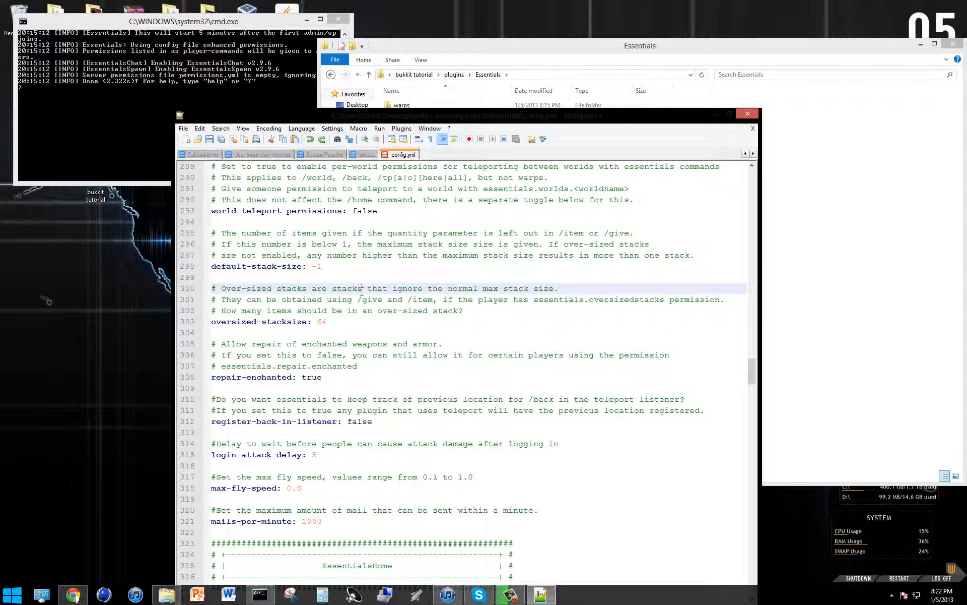
{"action": "scroll", "coordinate": [267, 263], "scroll_direction": "up", "scroll_amount": 1}
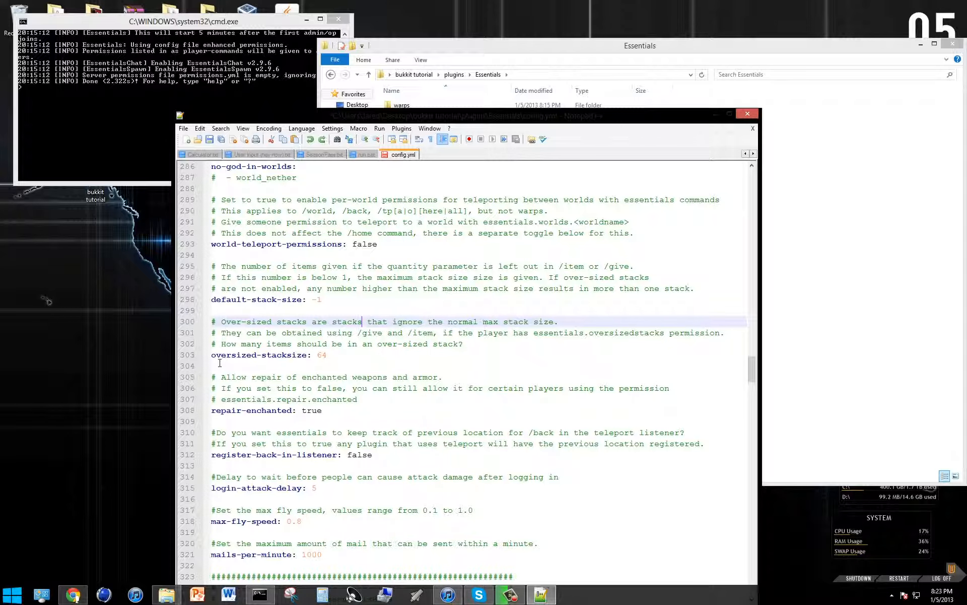
{"action": "scroll", "coordinate": [359, 456], "scroll_direction": "down", "scroll_amount": 2}
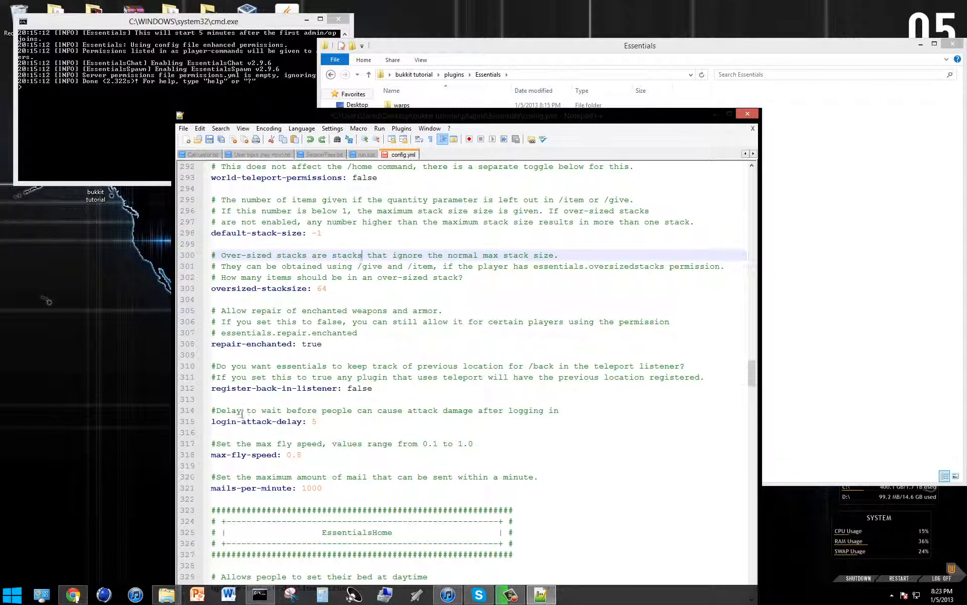
{"action": "scroll", "coordinate": [302, 416], "scroll_direction": "down", "scroll_amount": 1}
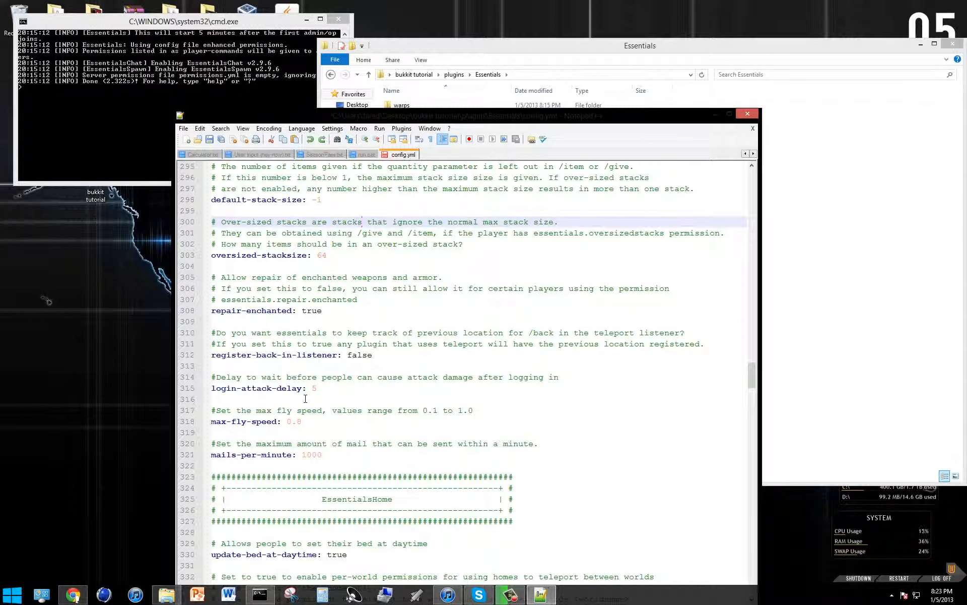
{"action": "scroll", "coordinate": [306, 399], "scroll_direction": "down", "scroll_amount": 2}
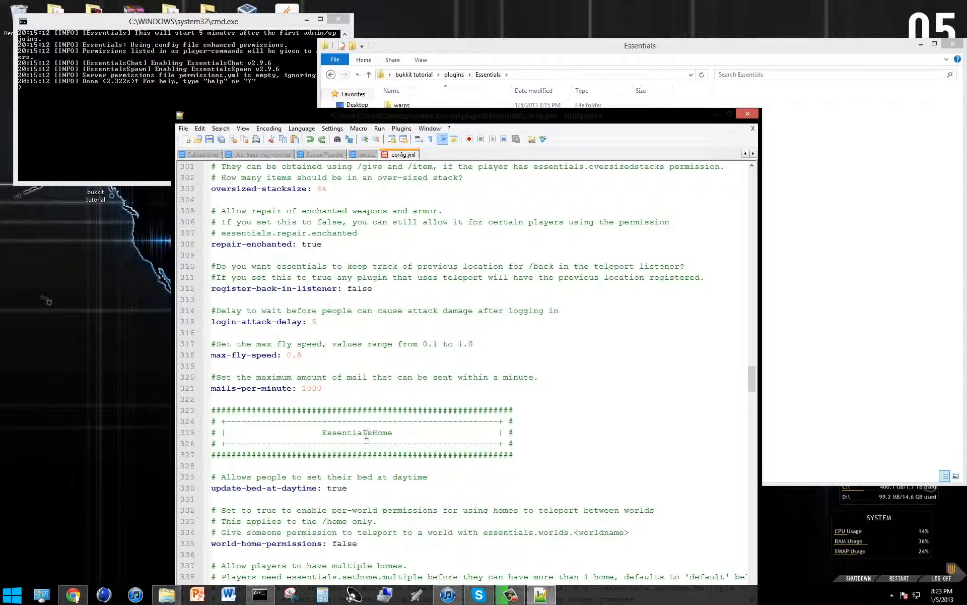
{"action": "scroll", "coordinate": [312, 363], "scroll_direction": "down", "scroll_amount": 3}
{"action": "scroll", "coordinate": [237, 322], "scroll_direction": "down", "scroll_amount": 2}
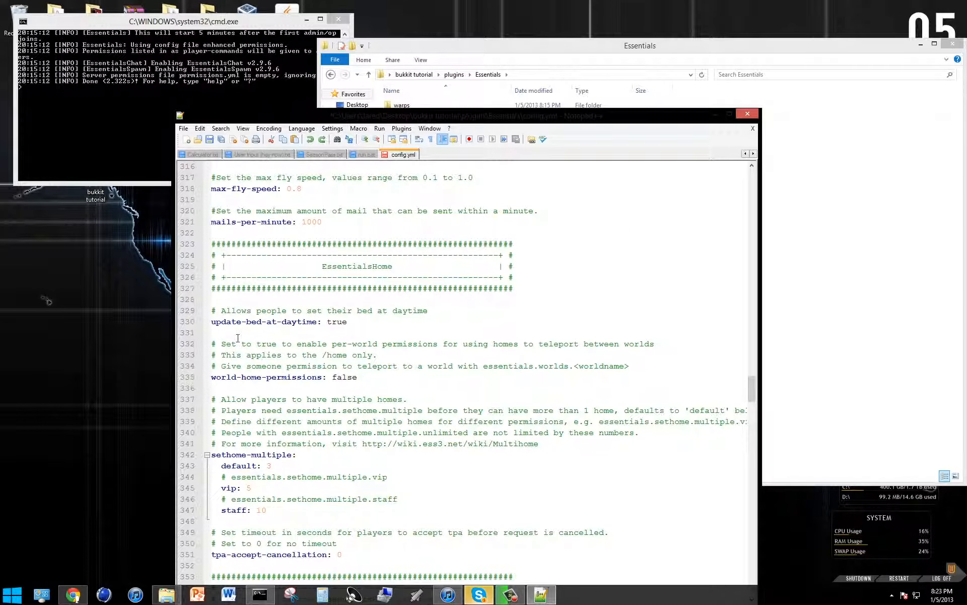
{"action": "scroll", "coordinate": [238, 341], "scroll_direction": "down", "scroll_amount": 3}
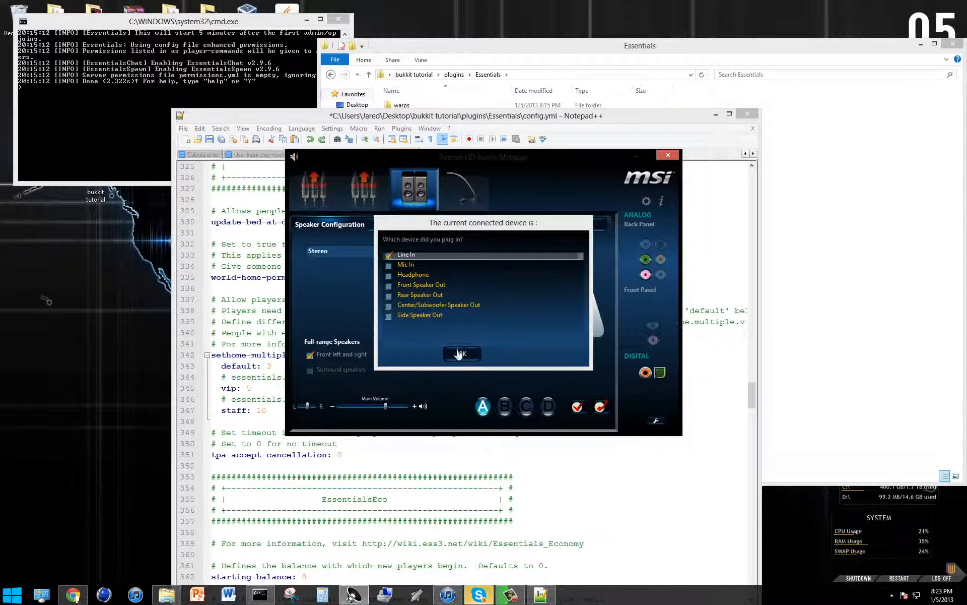
Accept Line In as the plugged-in audio device, close the Realtek audio manager and return to the vip line of sethome-multiple.
{"action": "left_click", "coordinate": [462, 354]}
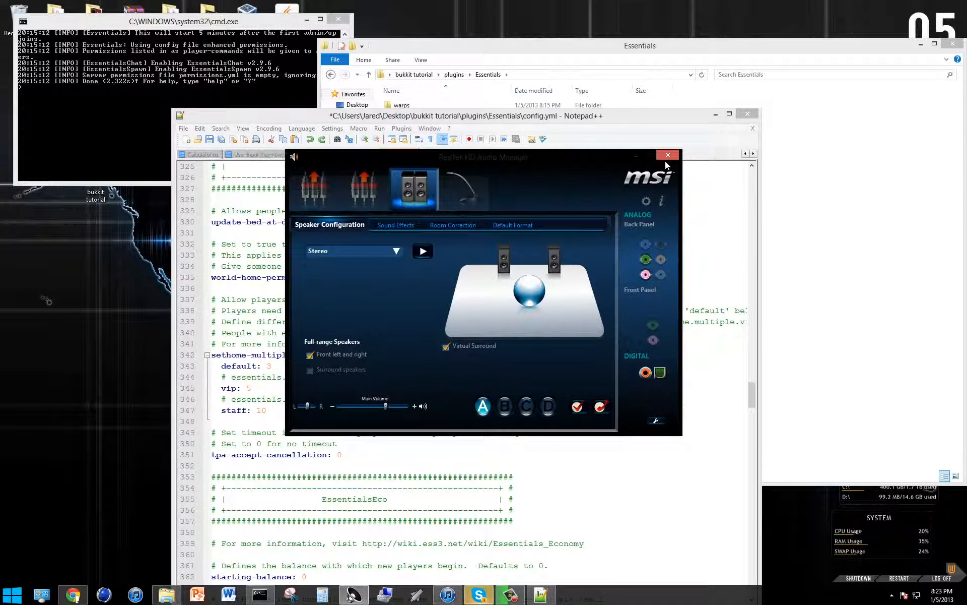
{"action": "left_click", "coordinate": [668, 155]}
{"action": "left_click", "coordinate": [501, 388]}
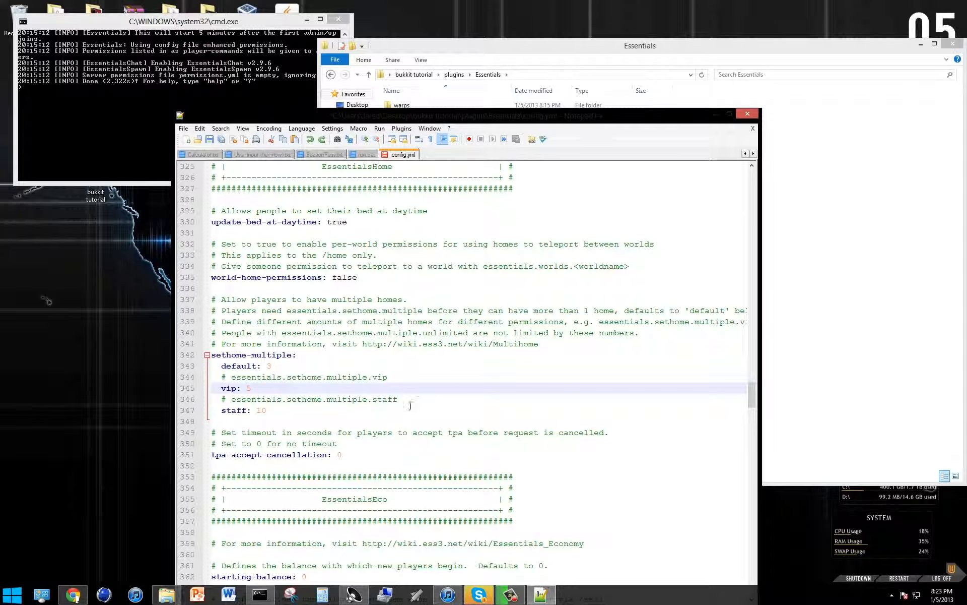
Highlight the essentials.sethome.multiple.vip permission node and inspect the staff and vip home limits under sethome-multiple.
{"action": "left_click", "coordinate": [414, 378]}
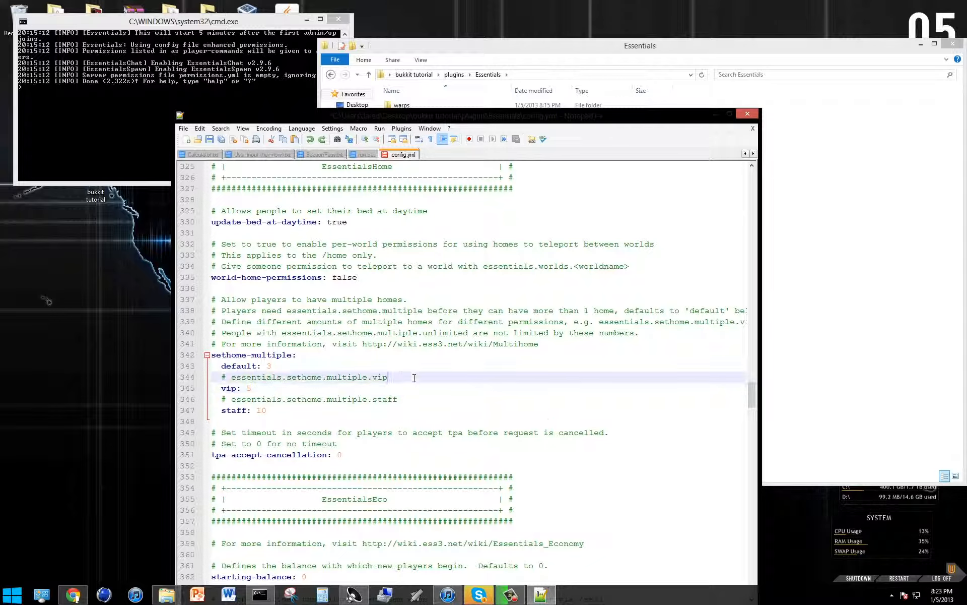
{"action": "left_click_drag", "start_coordinate": [420, 376], "coordinate": [233, 377]}
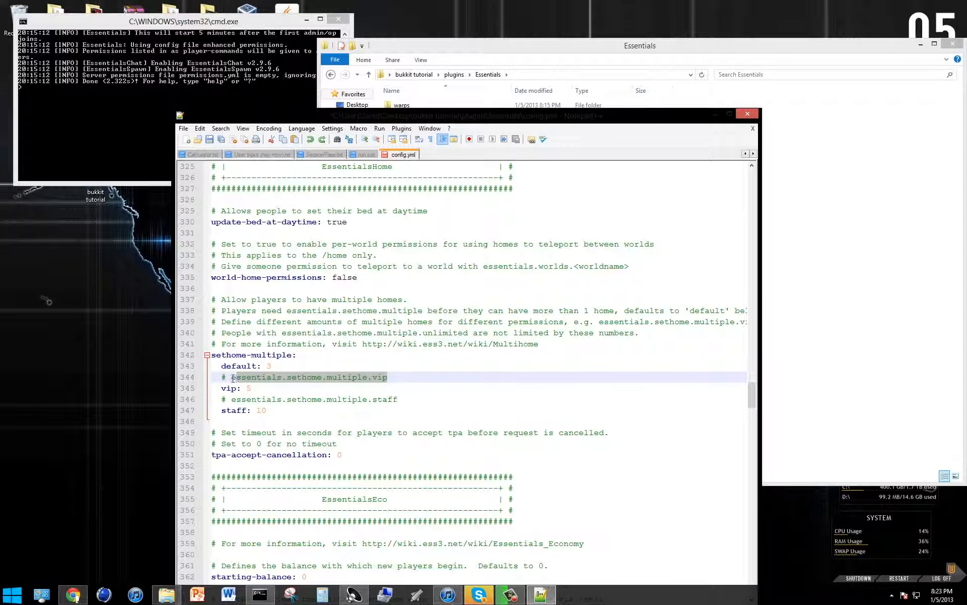
{"action": "left_click", "coordinate": [473, 409]}
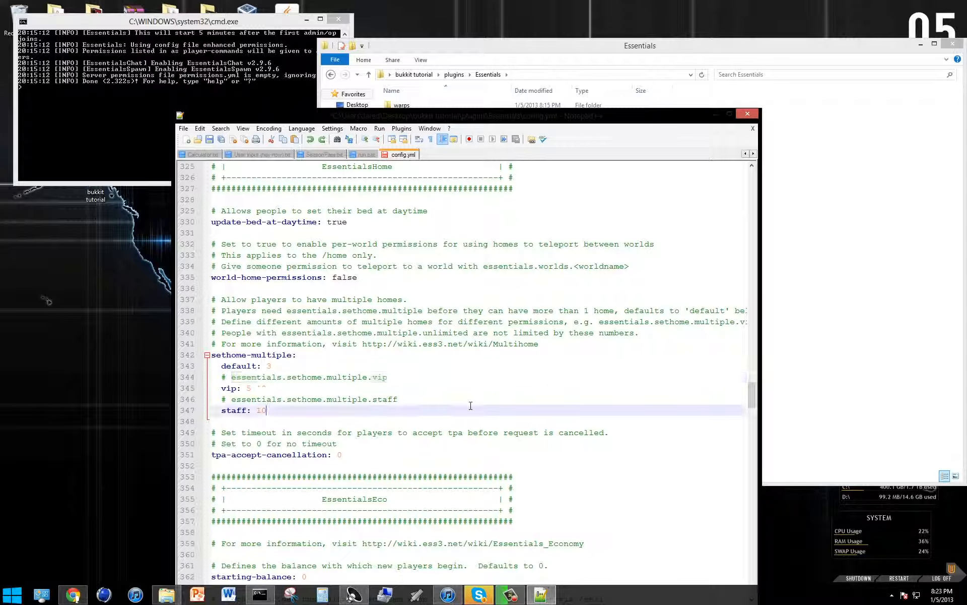
{"action": "left_click", "coordinate": [270, 388]}
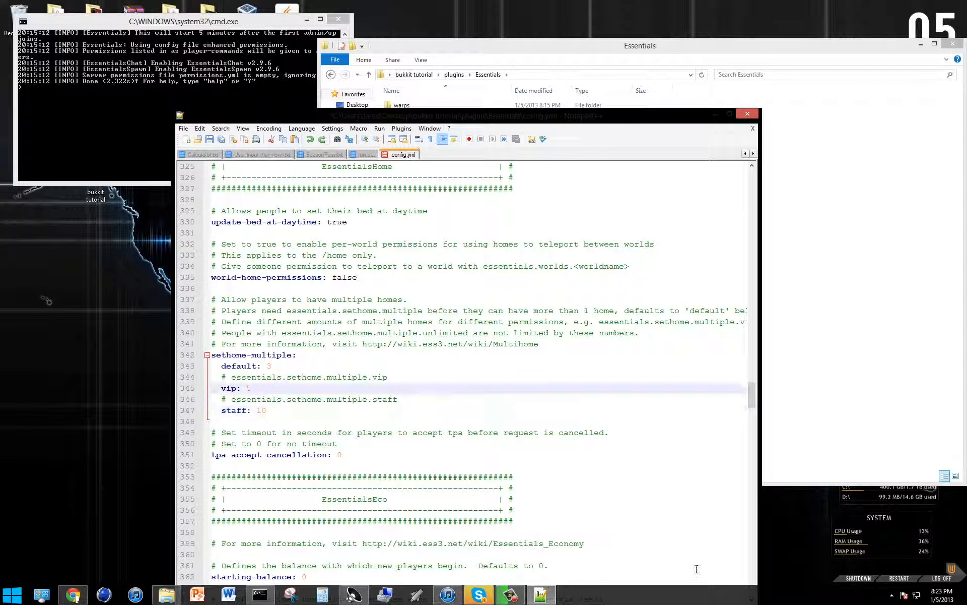
Look through the EssentialsEco, EssentialsHelp, EssentialsChat, EssentialsProtect and new-player sections of config.yml.
{"action": "scroll", "coordinate": [260, 372], "scroll_direction": "down", "scroll_amount": 3}
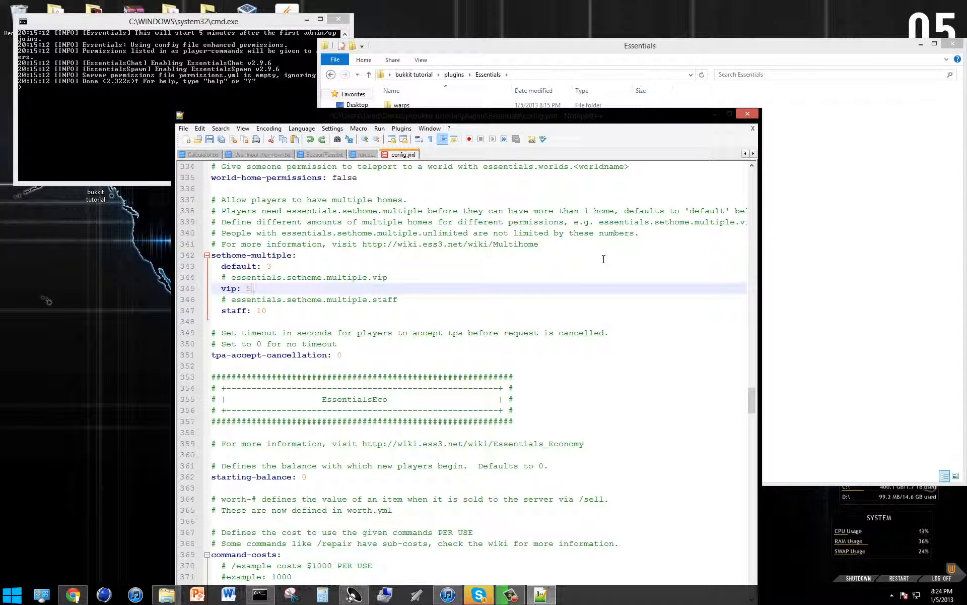
{"action": "scroll", "coordinate": [595, 539], "scroll_direction": "down", "scroll_amount": 6}
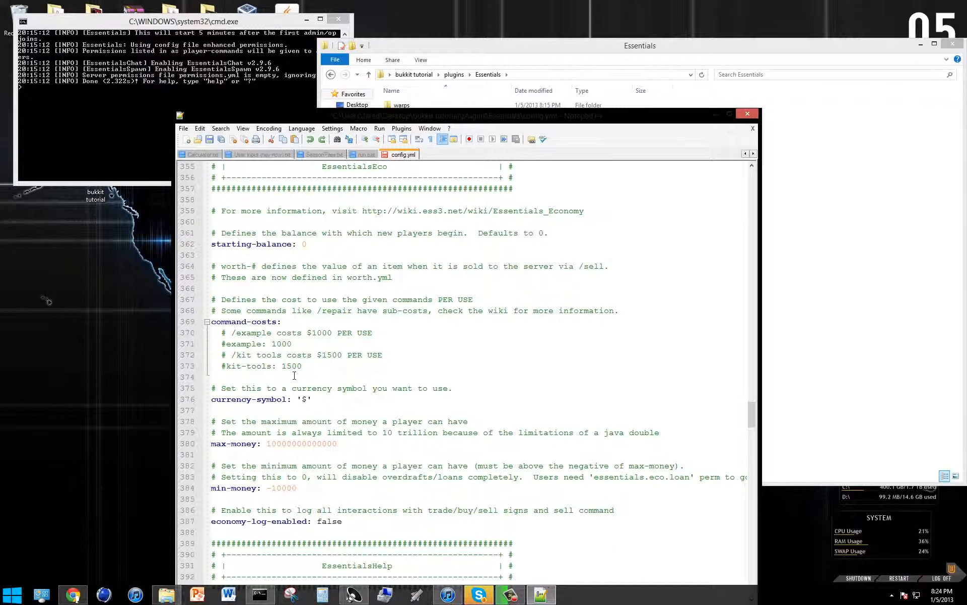
{"action": "scroll", "coordinate": [290, 376], "scroll_direction": "down", "scroll_amount": 1}
{"action": "scroll", "coordinate": [291, 376], "scroll_direction": "down", "scroll_amount": 8}
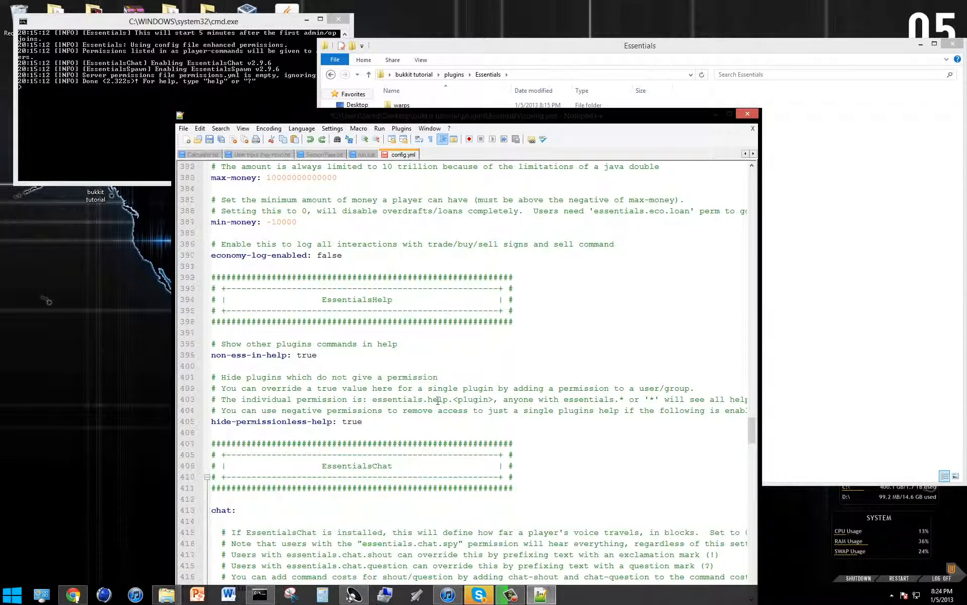
{"action": "scroll", "coordinate": [422, 398], "scroll_direction": "down", "scroll_amount": 3}
{"action": "scroll", "coordinate": [382, 413], "scroll_direction": "down", "scroll_amount": 8}
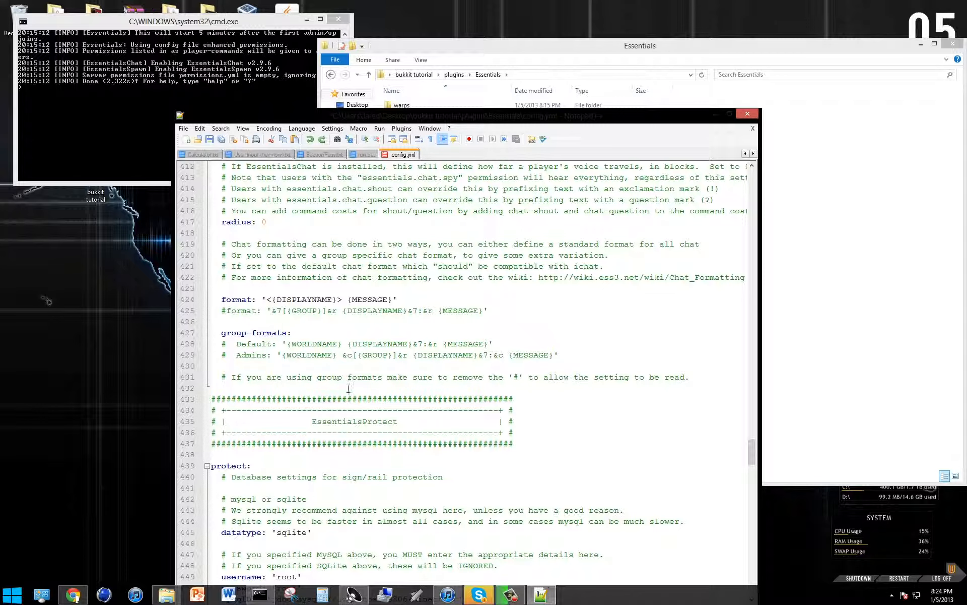
{"action": "scroll", "coordinate": [366, 456], "scroll_direction": "down", "scroll_amount": 3}
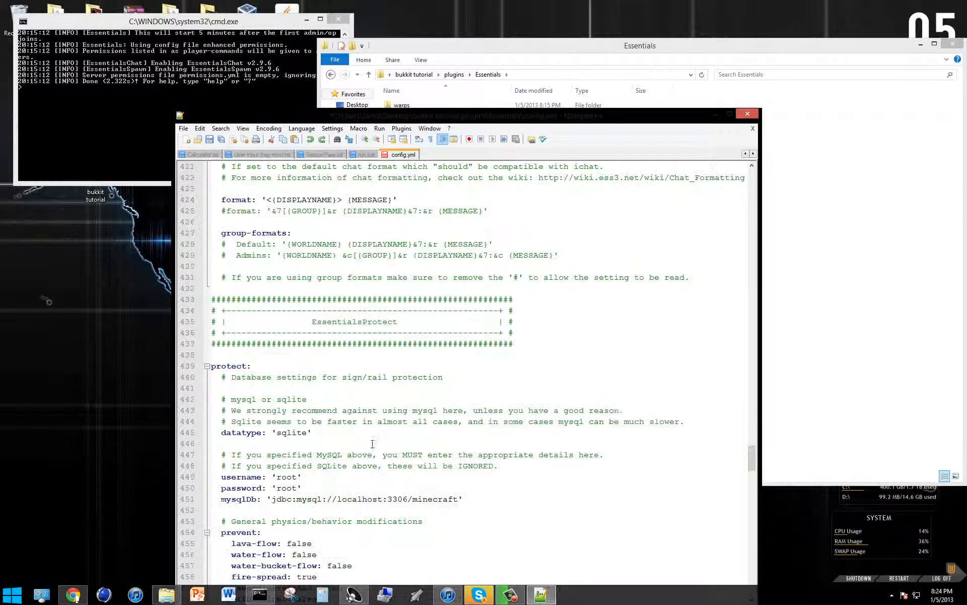
{"action": "scroll", "coordinate": [365, 429], "scroll_direction": "down", "scroll_amount": 17}
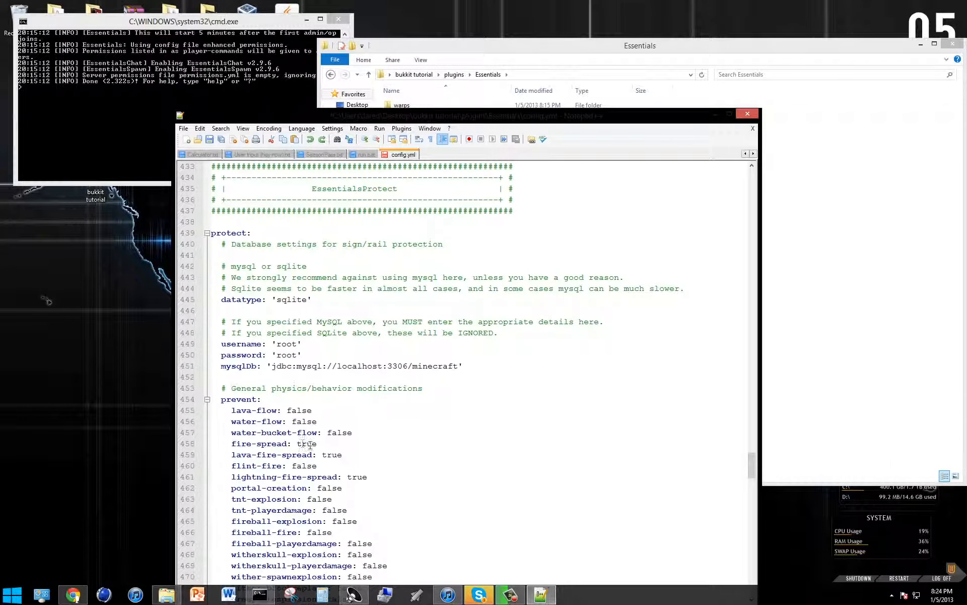
{"action": "scroll", "coordinate": [240, 400], "scroll_direction": "down", "scroll_amount": 20}
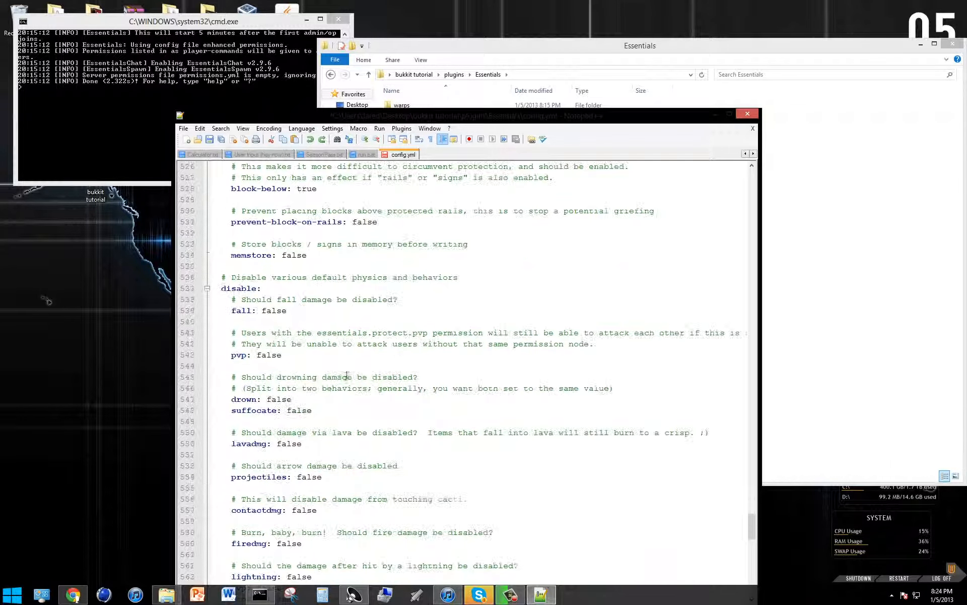
{"action": "scroll", "coordinate": [296, 365], "scroll_direction": "down", "scroll_amount": 13}
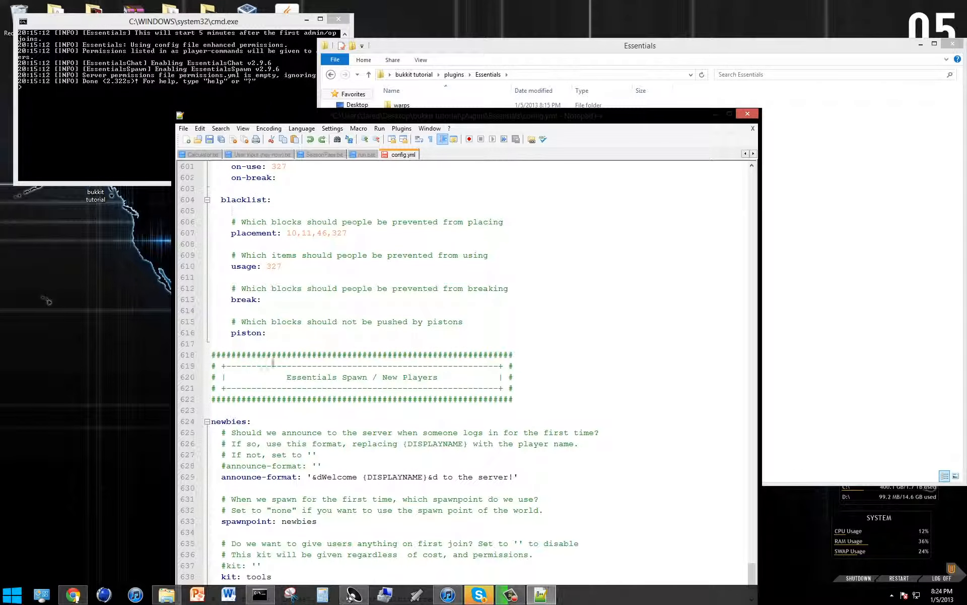
Examine the anti-build options with their alert and blacklist entries, and place the cursor after the on-use alert value.
{"action": "scroll", "coordinate": [403, 414], "scroll_direction": "up", "scroll_amount": 4}
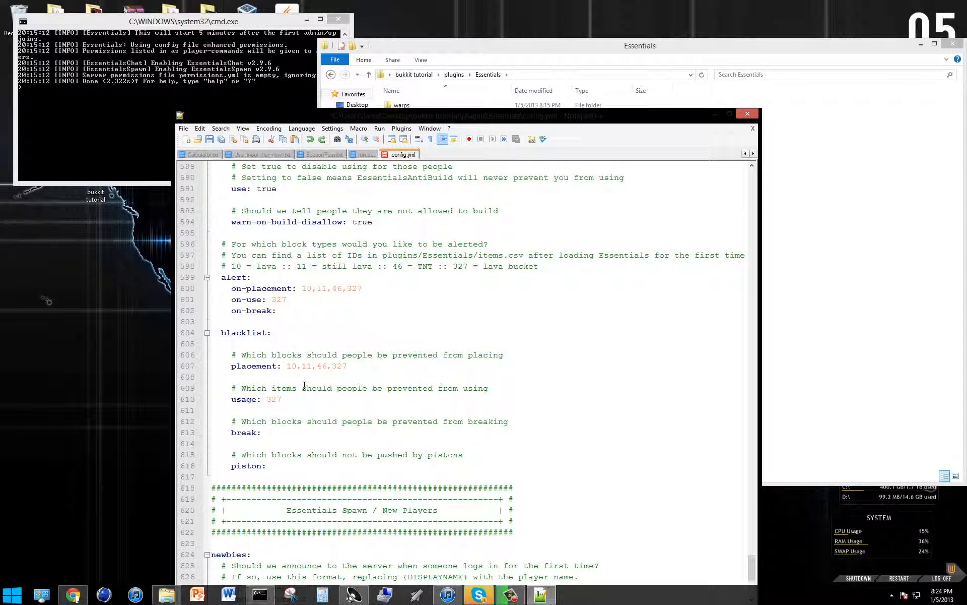
{"action": "scroll", "coordinate": [252, 383], "scroll_direction": "up", "scroll_amount": 4}
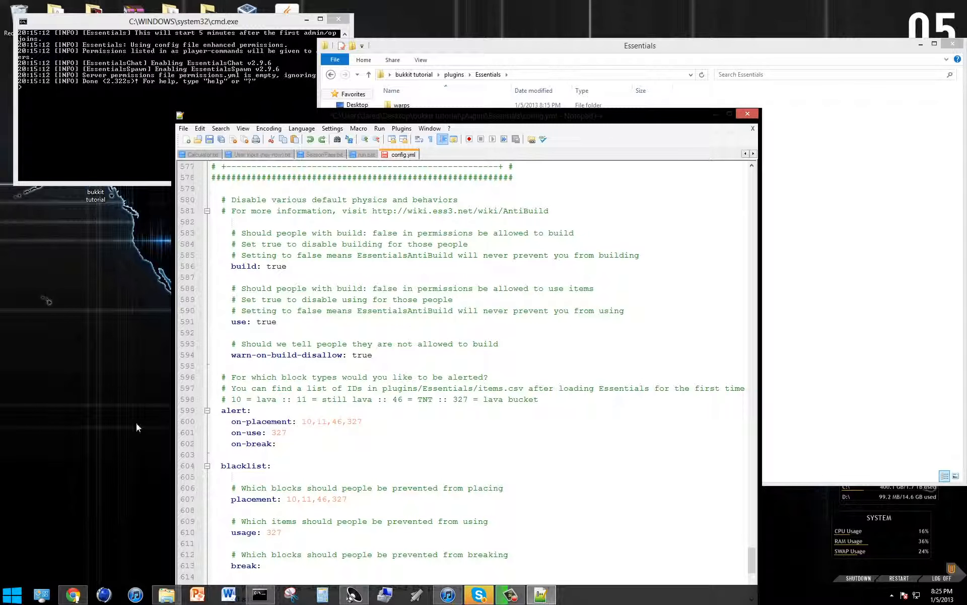
{"action": "mouse_move", "coordinate": [549, 593]}
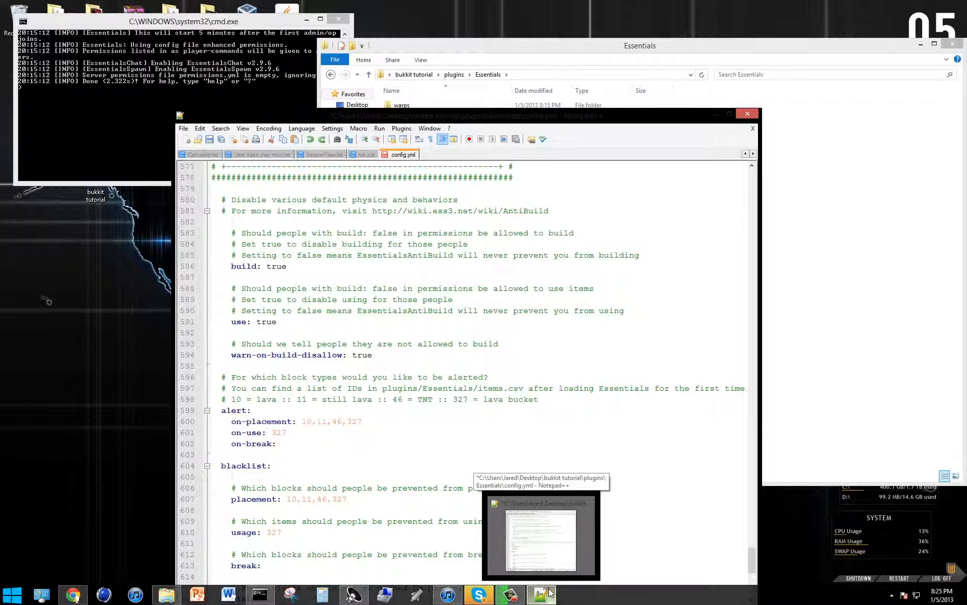
{"action": "left_click", "coordinate": [296, 432]}
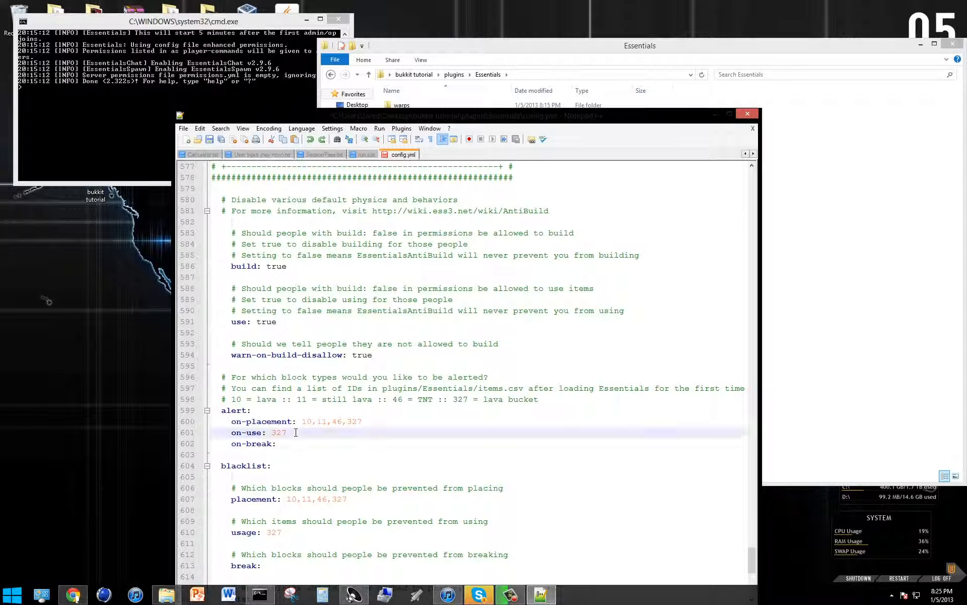
Examine the anti-build blacklist entries and the newbies announce-format, spawnpoint and first-join kit options in config.yml.
{"action": "scroll", "coordinate": [175, 438], "scroll_direction": "down", "scroll_amount": 4}
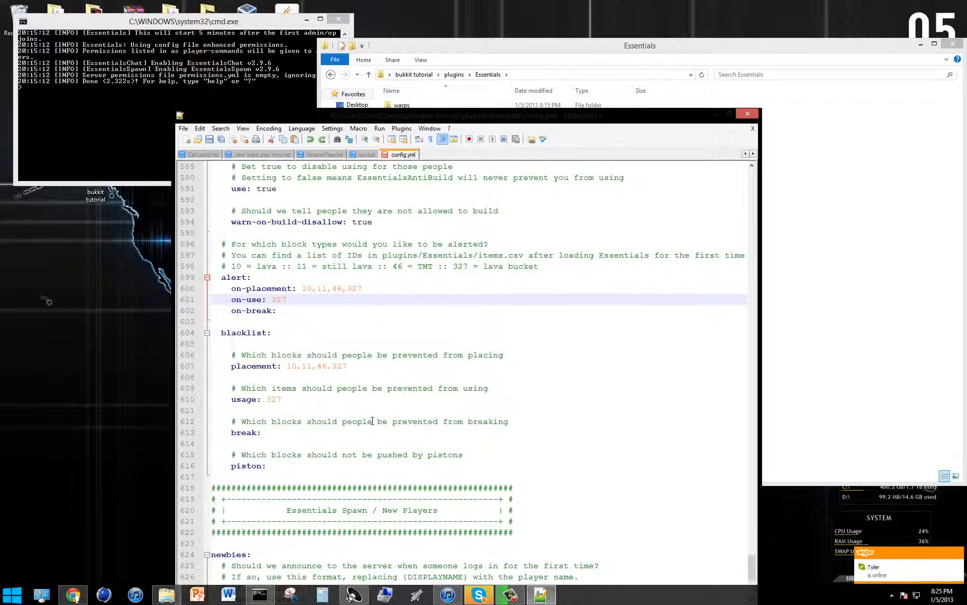
{"action": "left_click", "coordinate": [326, 408]}
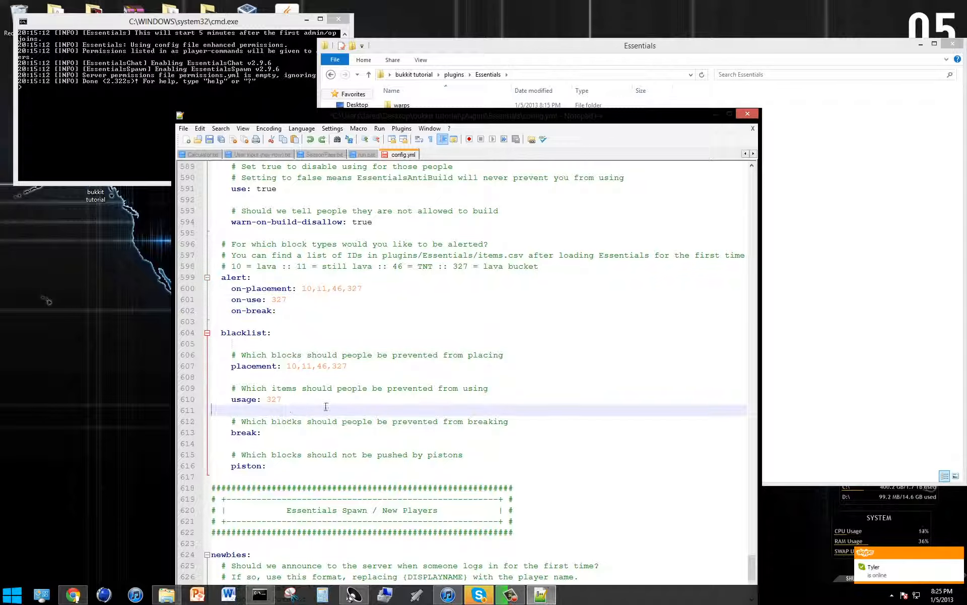
{"action": "left_click", "coordinate": [351, 422]}
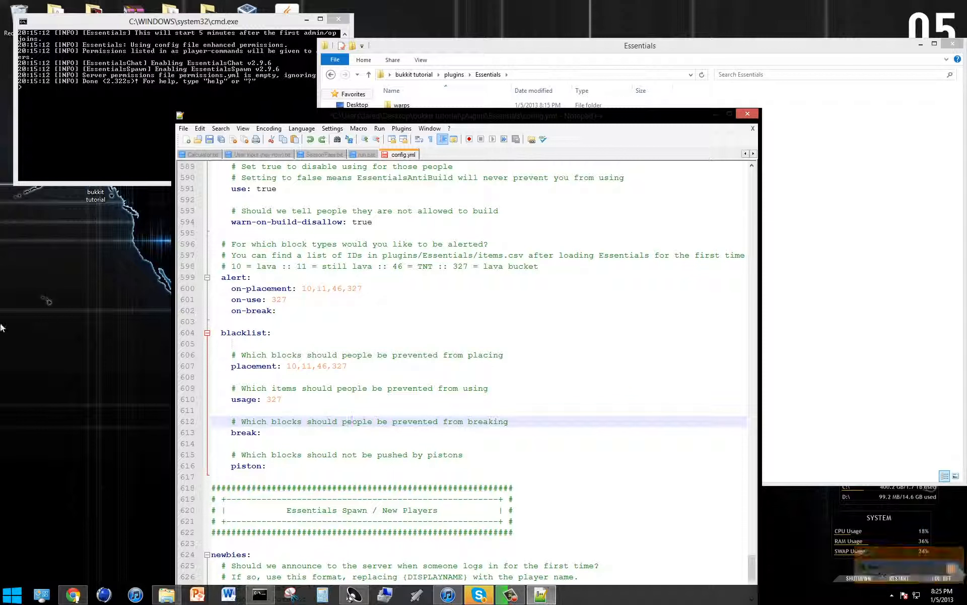
{"action": "scroll", "coordinate": [350, 453], "scroll_direction": "down", "scroll_amount": 6}
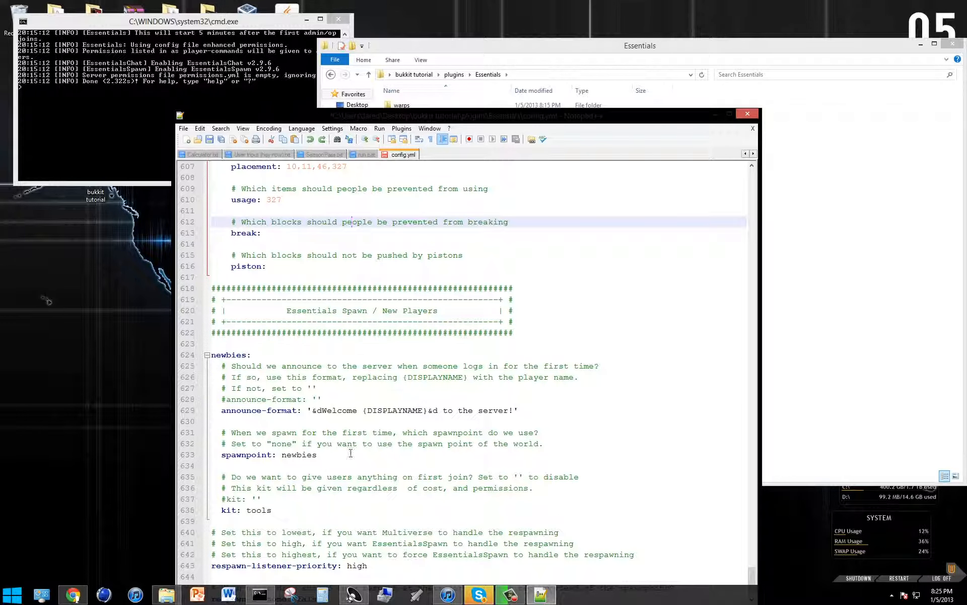
{"action": "scroll", "coordinate": [350, 453], "scroll_direction": "down", "scroll_amount": 2}
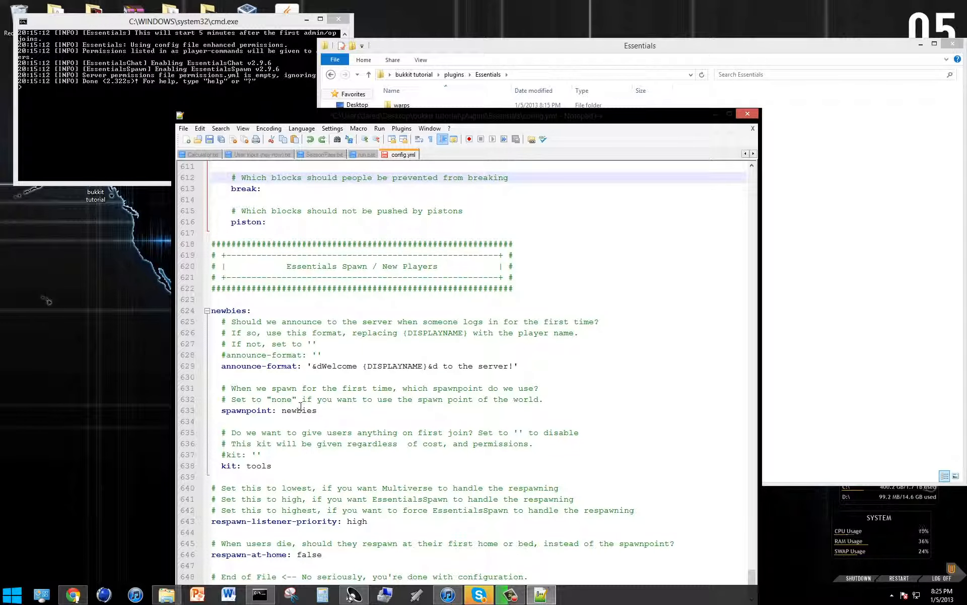
{"action": "left_click", "coordinate": [376, 366]}
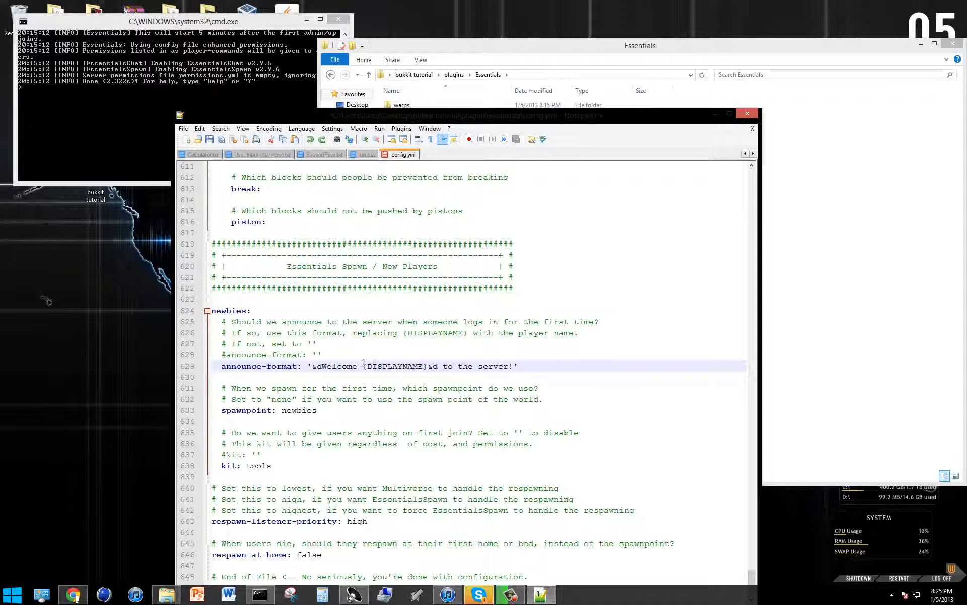
{"action": "left_click", "coordinate": [434, 389]}
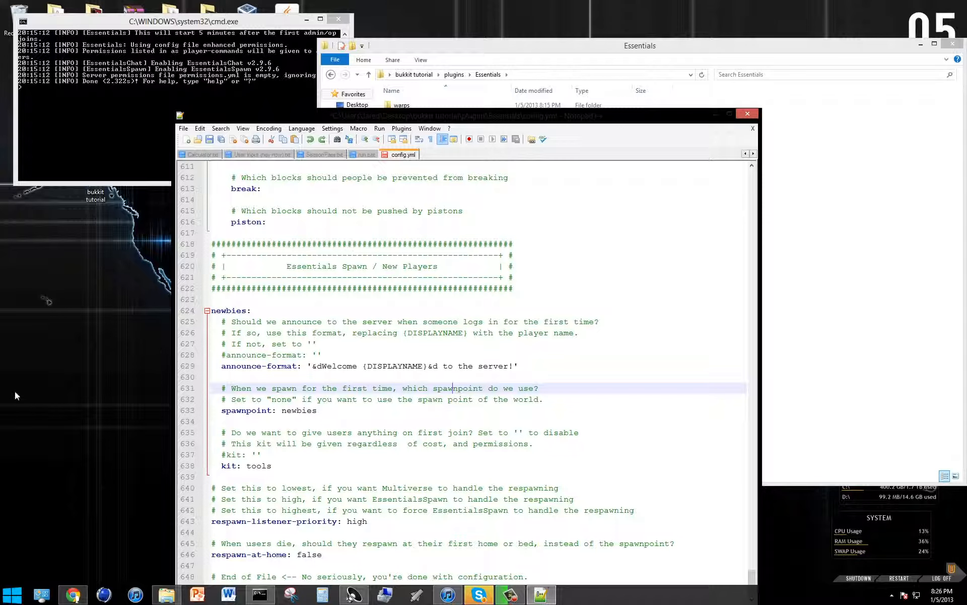
{"action": "left_click_drag", "start_coordinate": [372, 444], "coordinate": [348, 434]}
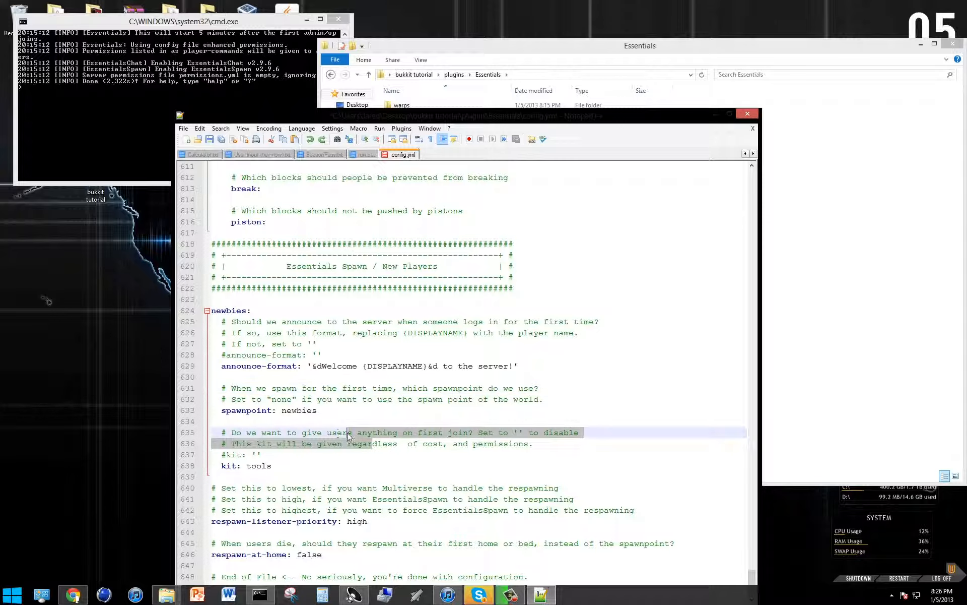
{"action": "left_click", "coordinate": [358, 451]}
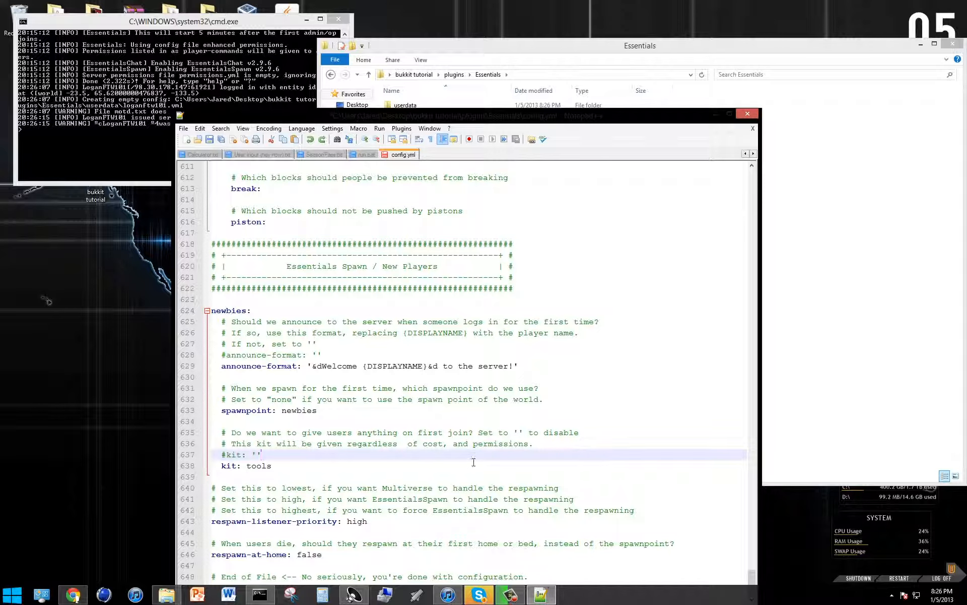
Disable the first-join kit under newbies by replacing the kit value tools with ''.
{"action": "left_click", "coordinate": [276, 473]}
{"action": "key", "text": "BackSpace"}
{"action": "key", "text": "BackSpace"}
{"action": "key", "text": "BackSpace"}
{"action": "key", "text": "BackSpace"}
{"action": "key", "text": "BackSpace"}
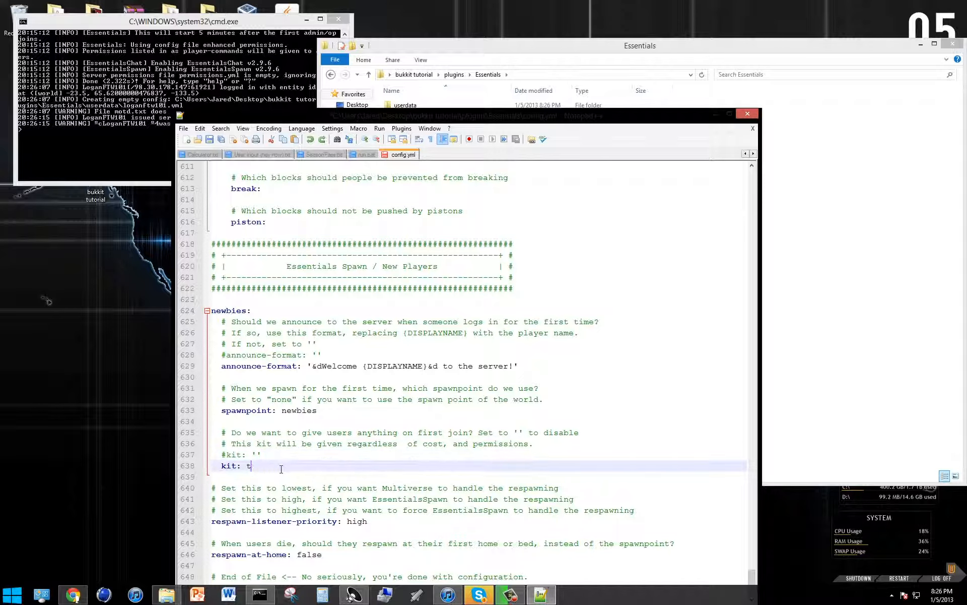
{"action": "type", "text": "'"}
{"action": "left_click", "coordinate": [349, 443]}
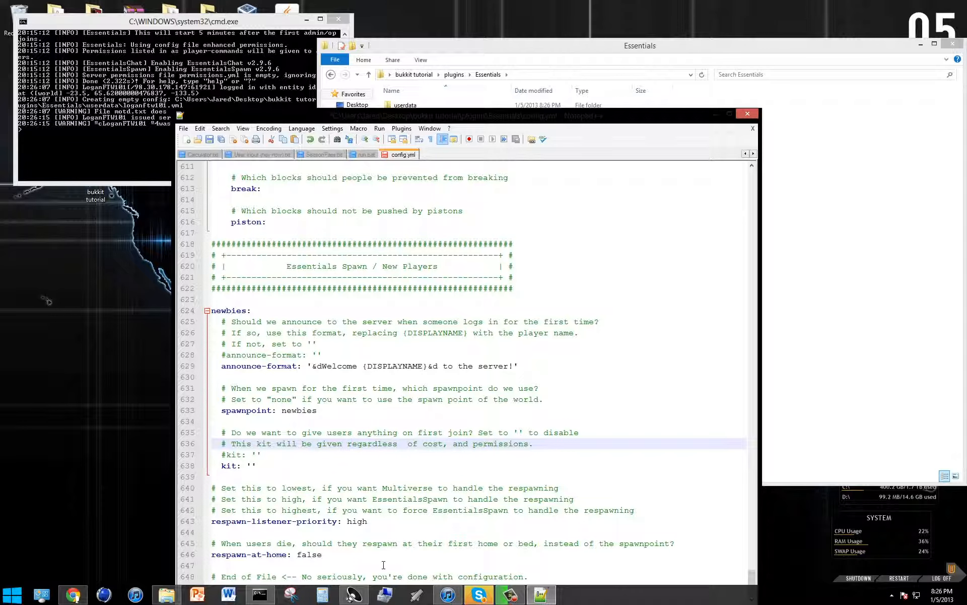
Move the config.yml editor window higher on the desktop so that its lower edge is in view.
{"action": "left_click", "coordinate": [627, 454]}
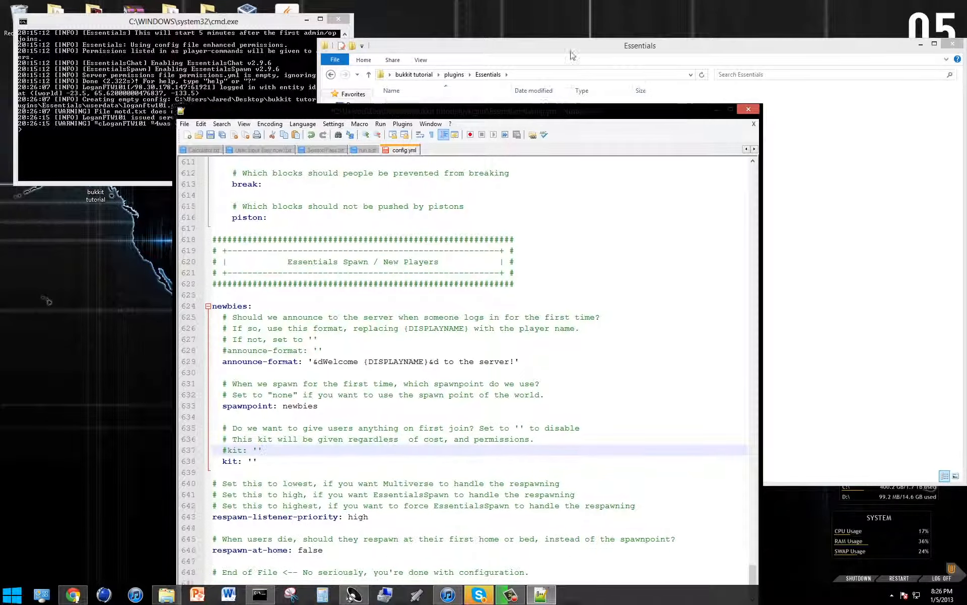
{"action": "left_click_drag", "start_coordinate": [536, 117], "coordinate": [550, 43]}
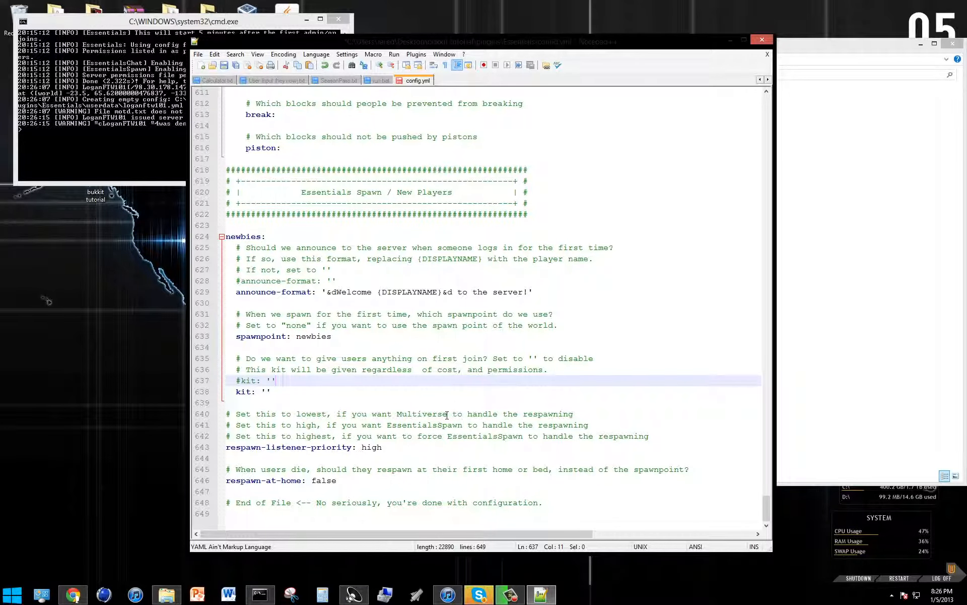